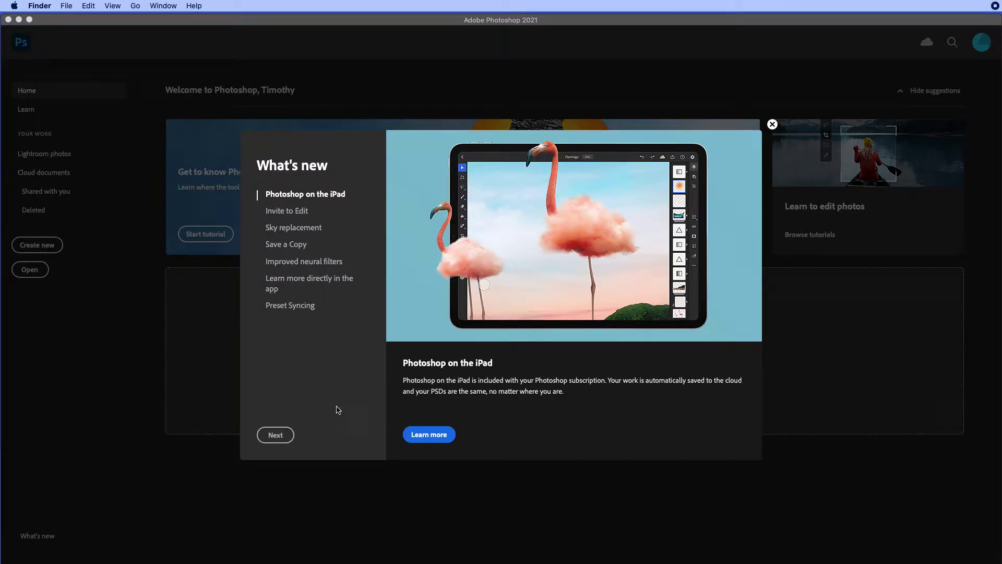
Page through the What's New overview as far as Sky replacement and close it.
click(275, 434)
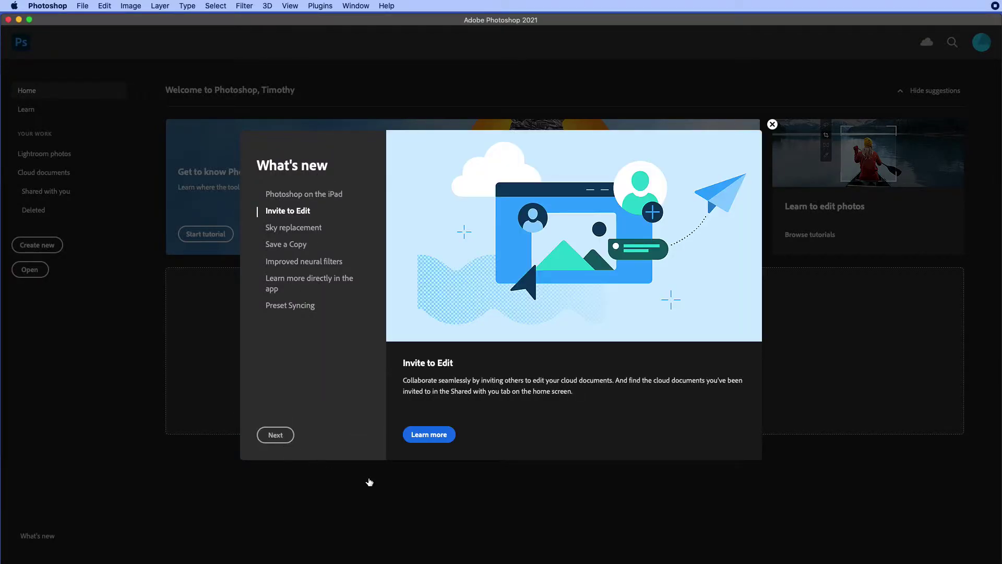
click(275, 436)
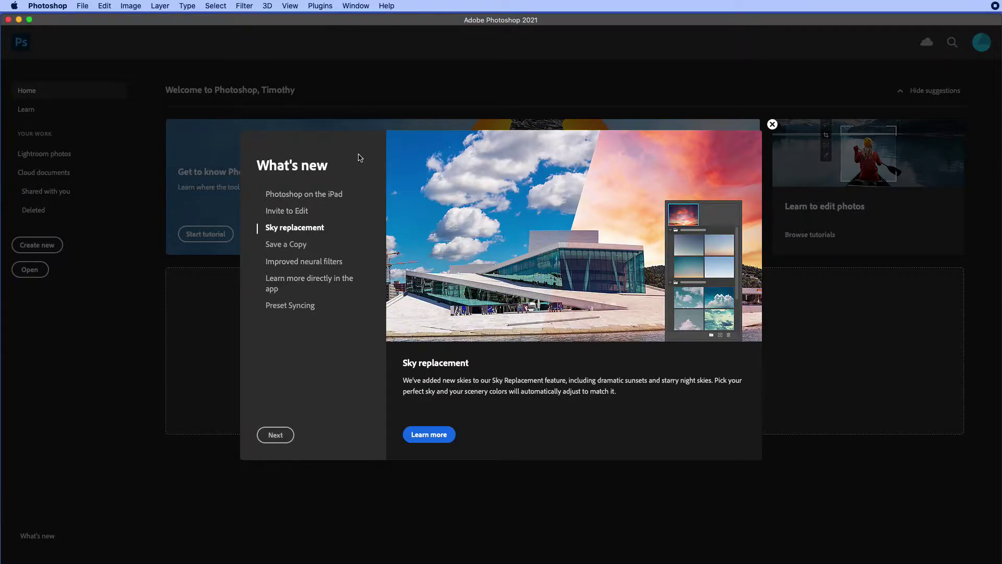
click(772, 125)
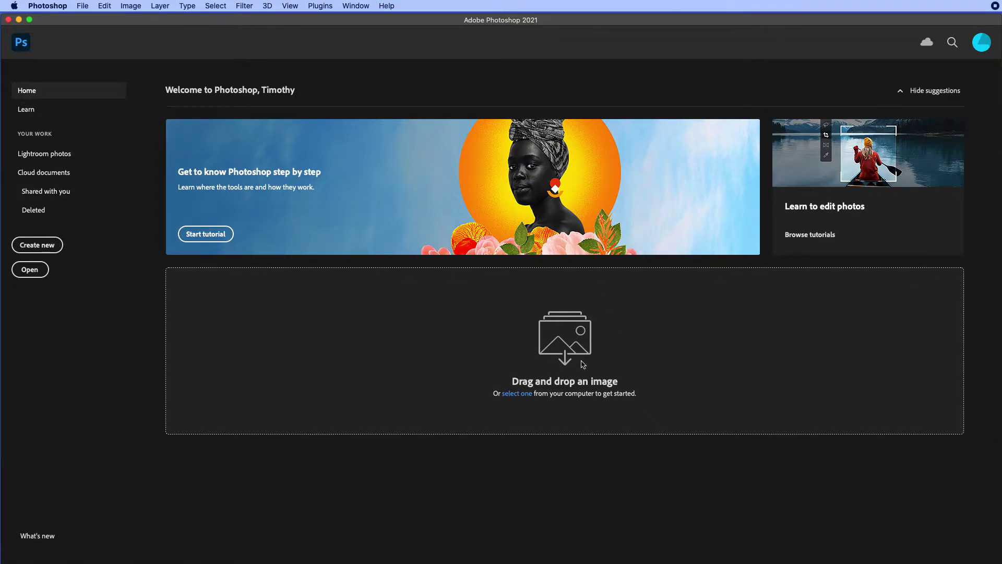
Create a new document from the Clipboard preset, 275 x 183 px at 72 ppi with a white background.
click(30, 250)
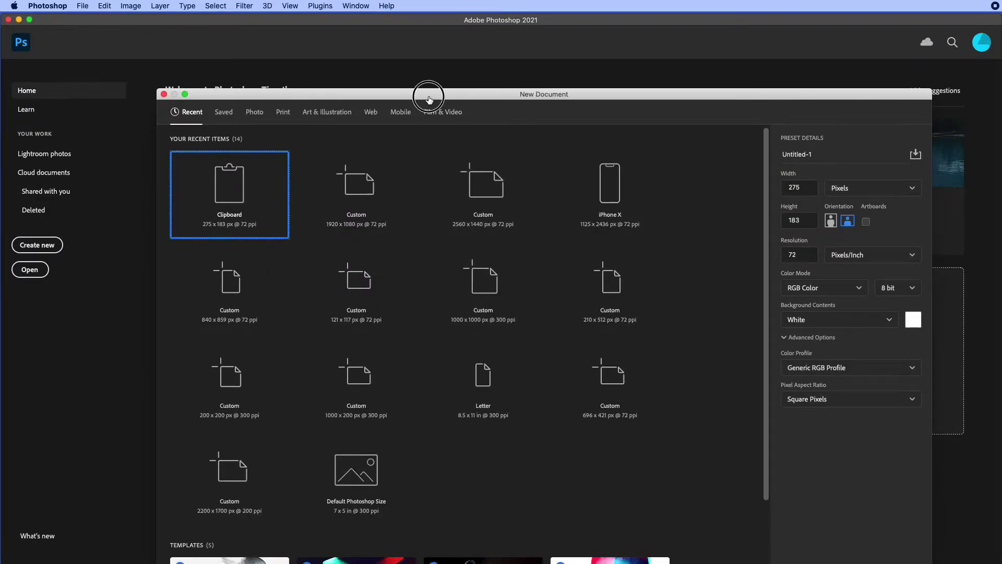
drag(425, 95, 353, 19)
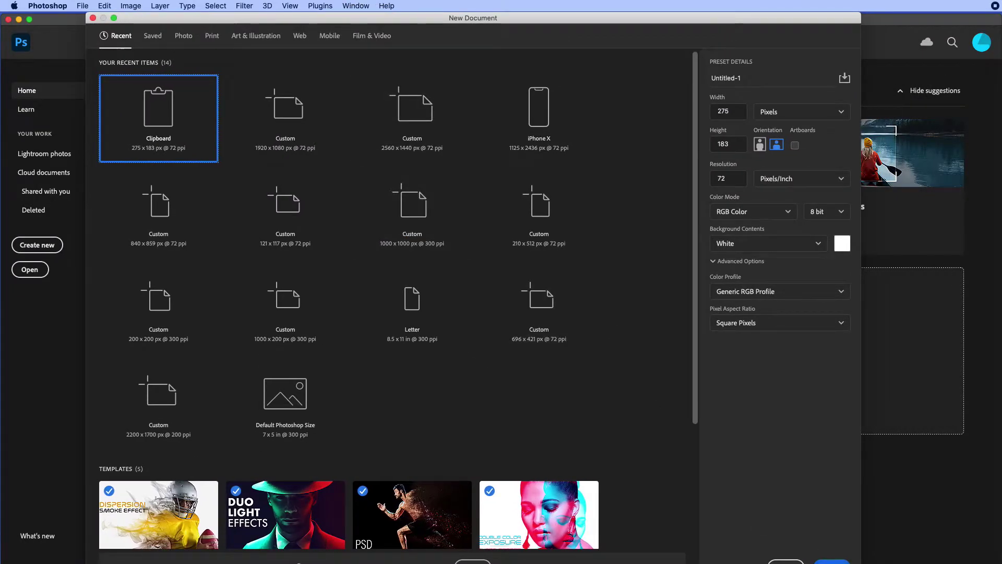
drag(835, 562, 837, 516)
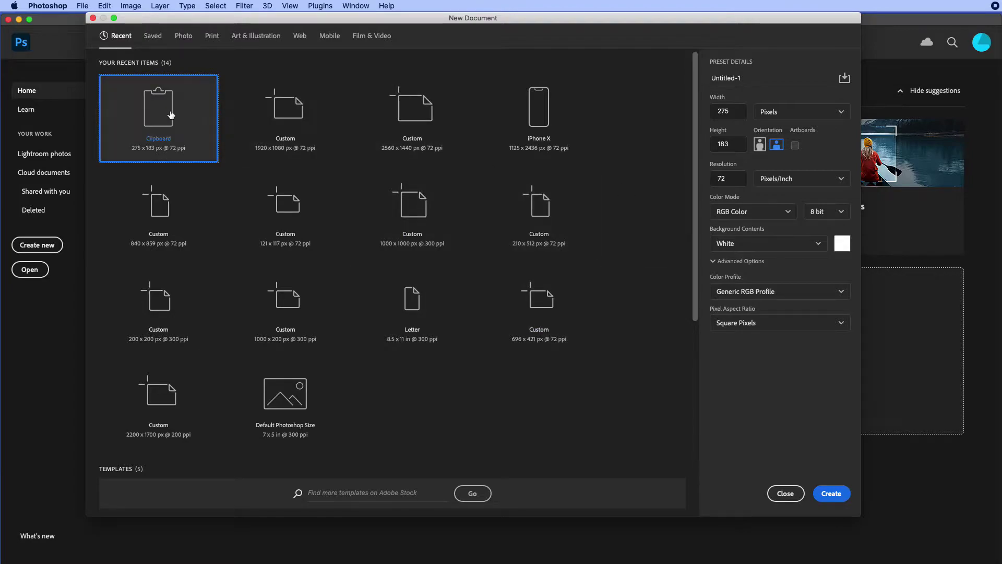
click(843, 494)
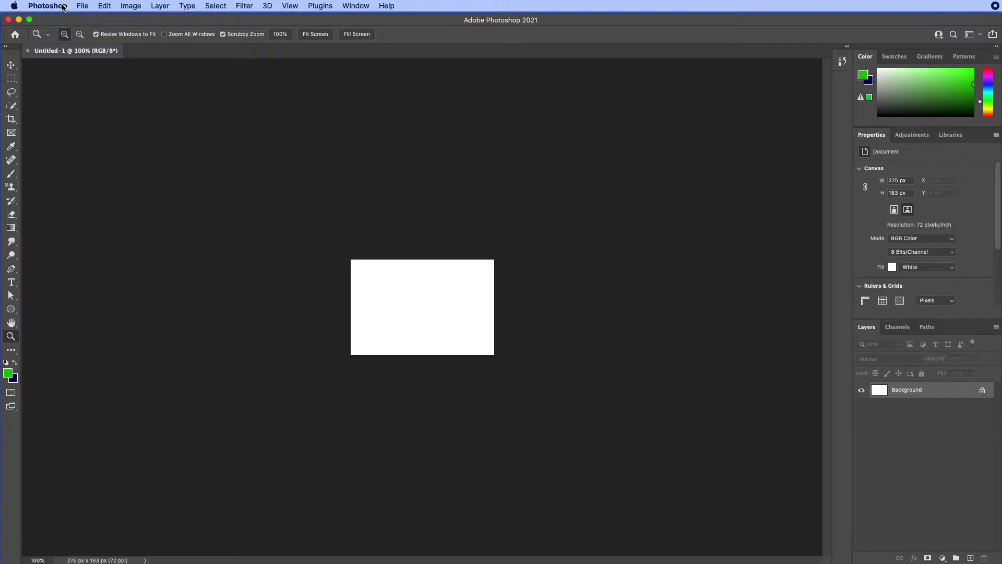
Enable Skip Transform when Placing in the General preferences, apply the change, and return to the Zoom tool.
click(90, 6)
mouse_move(57, 4)
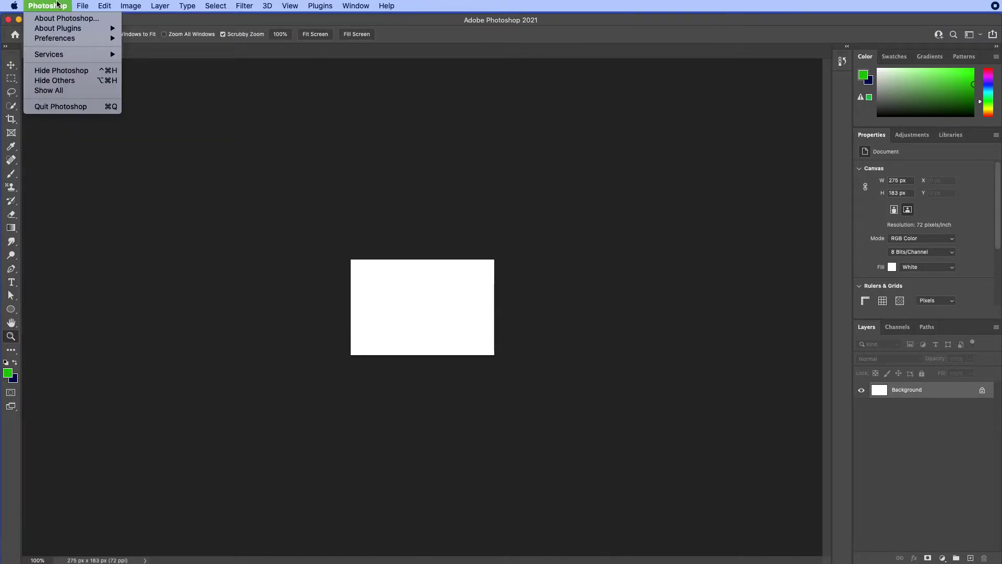
mouse_move(59, 38)
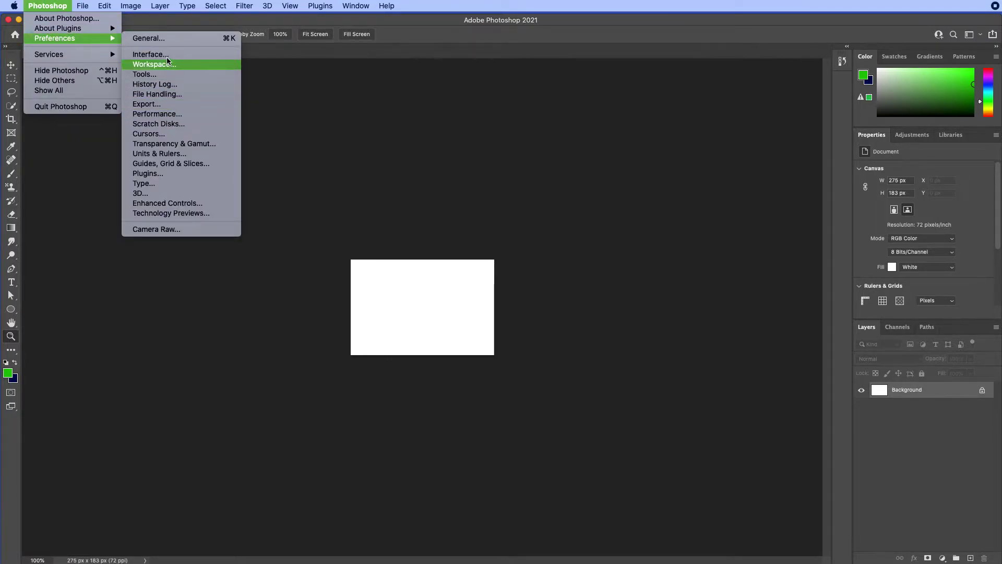
click(173, 39)
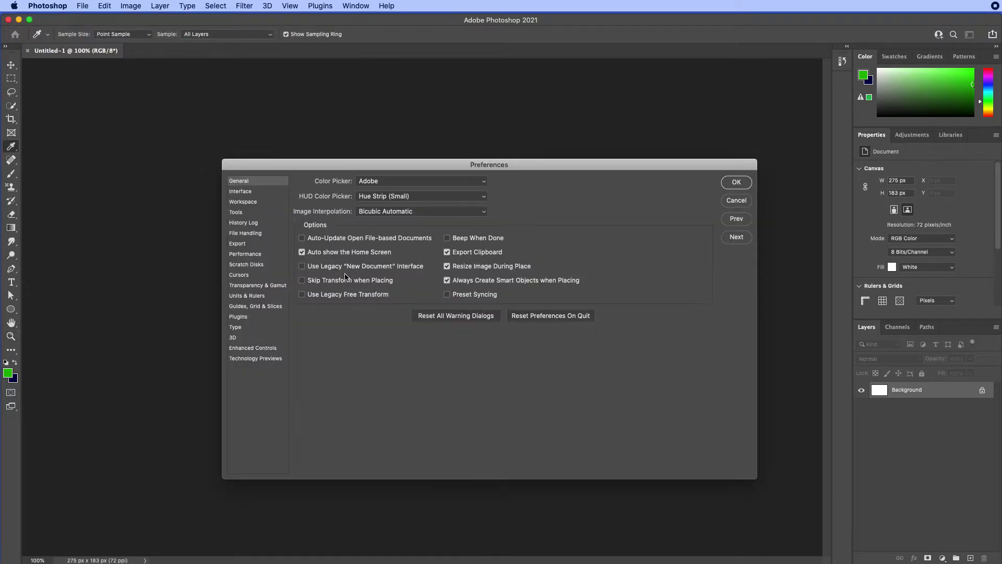
click(301, 280)
click(736, 182)
key(z)
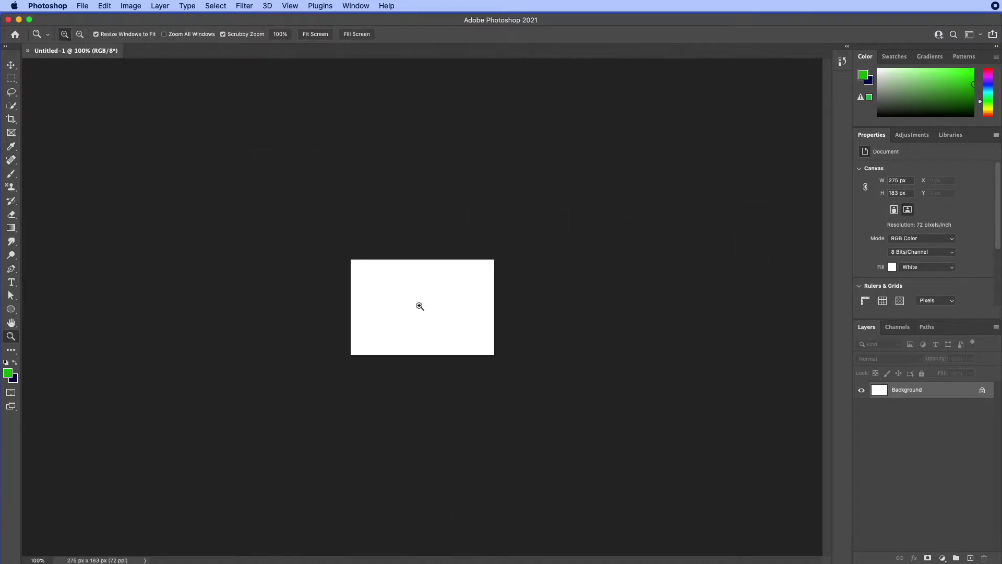
Close the blank untitled document and look over the available editing commands.
click(28, 51)
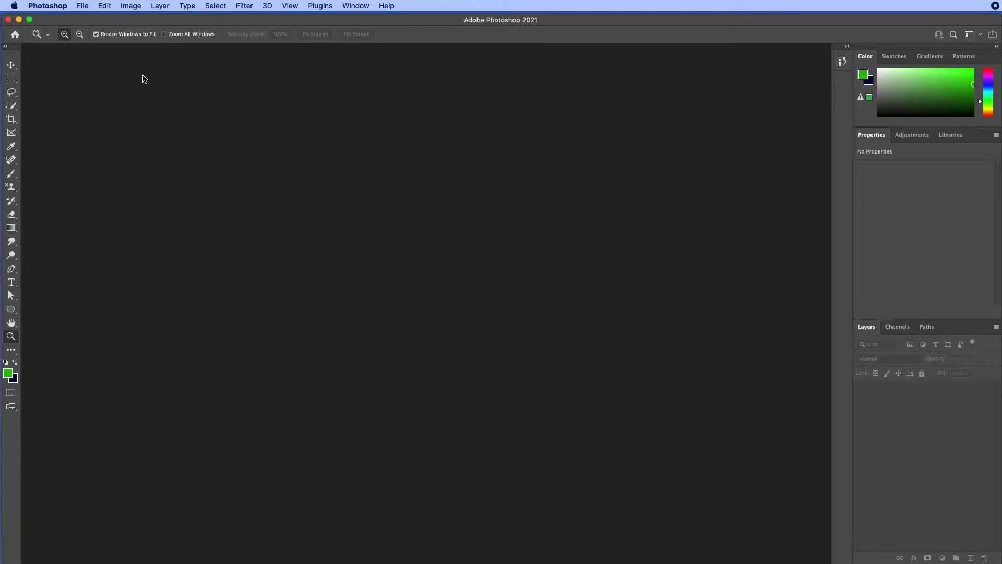
click(79, 7)
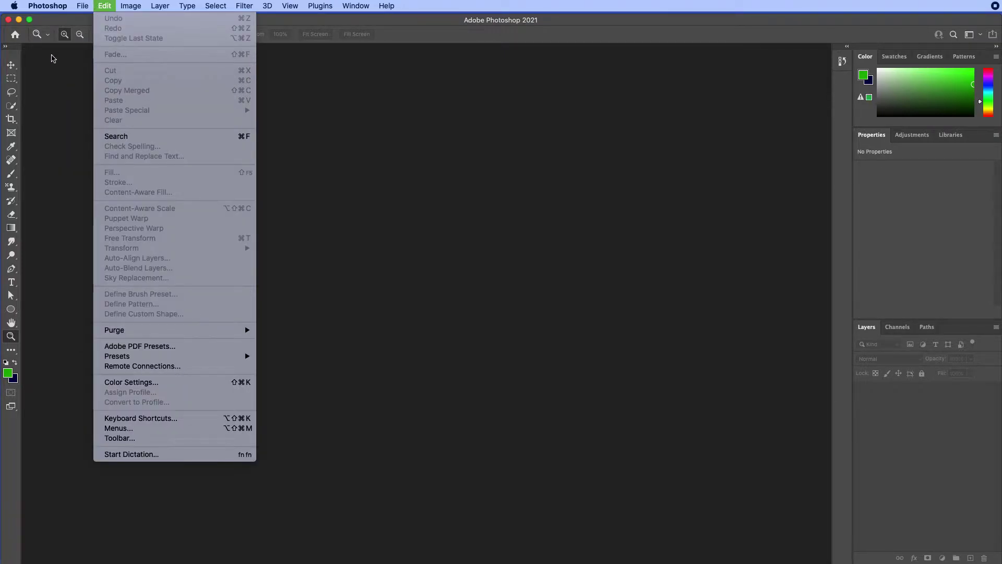
click(81, 56)
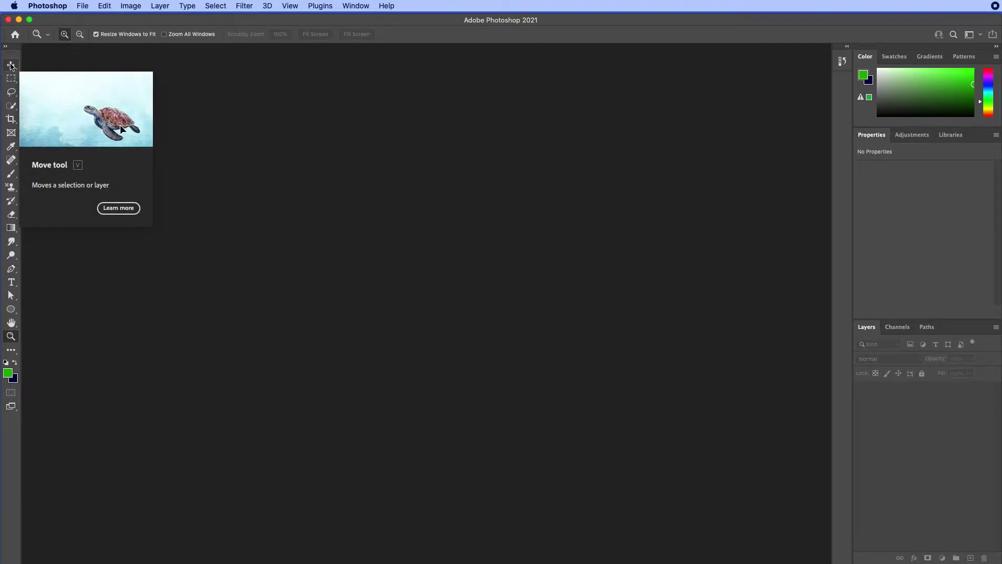
Switch between the Move, Path Selection, Quick Selection and Dodge tools to compare their option settings.
key(v)
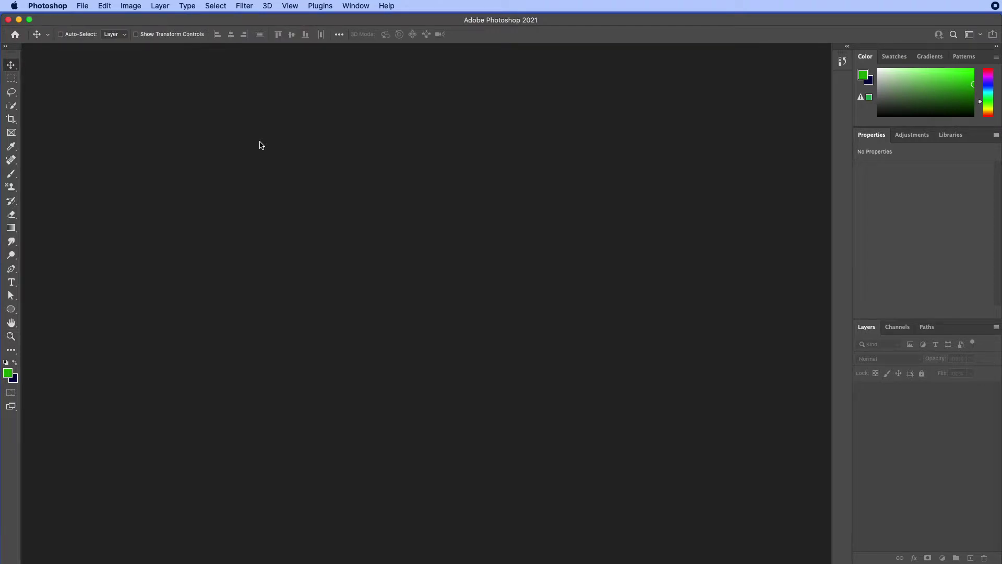
key(a)
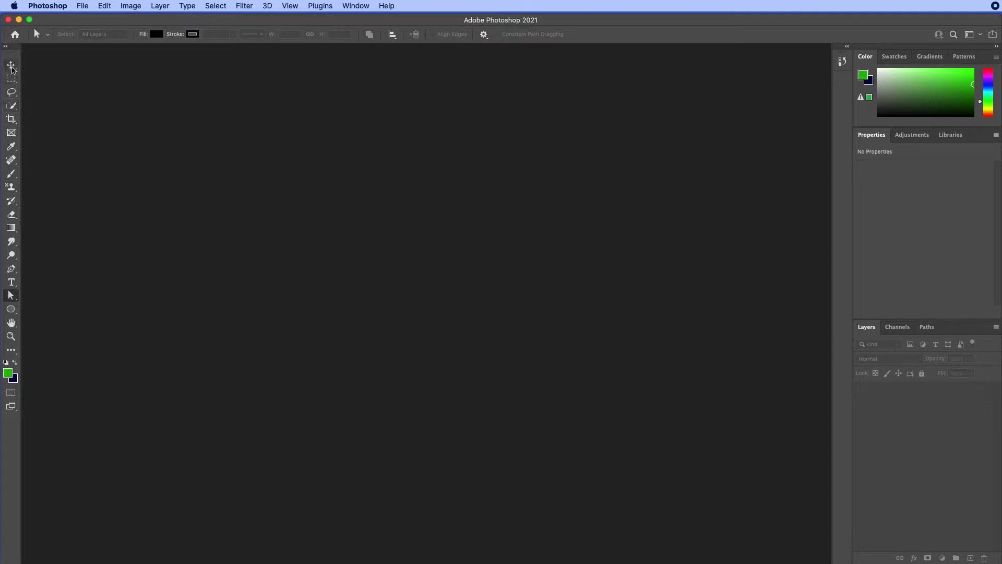
click(11, 64)
click(11, 105)
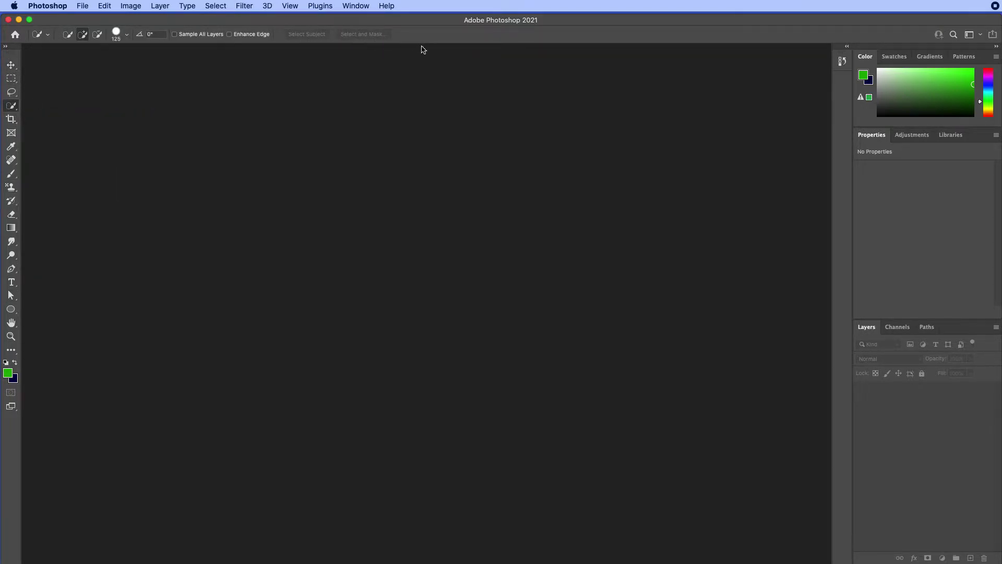
click(11, 255)
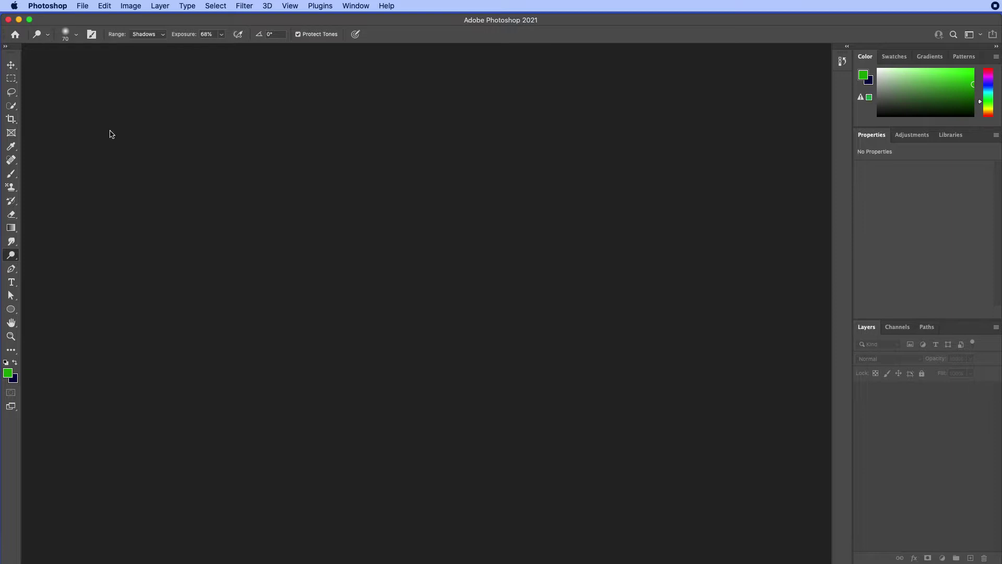
Look through the Swatches, Gradients, Patterns, Properties, Adjustments and Libraries panels.
click(902, 56)
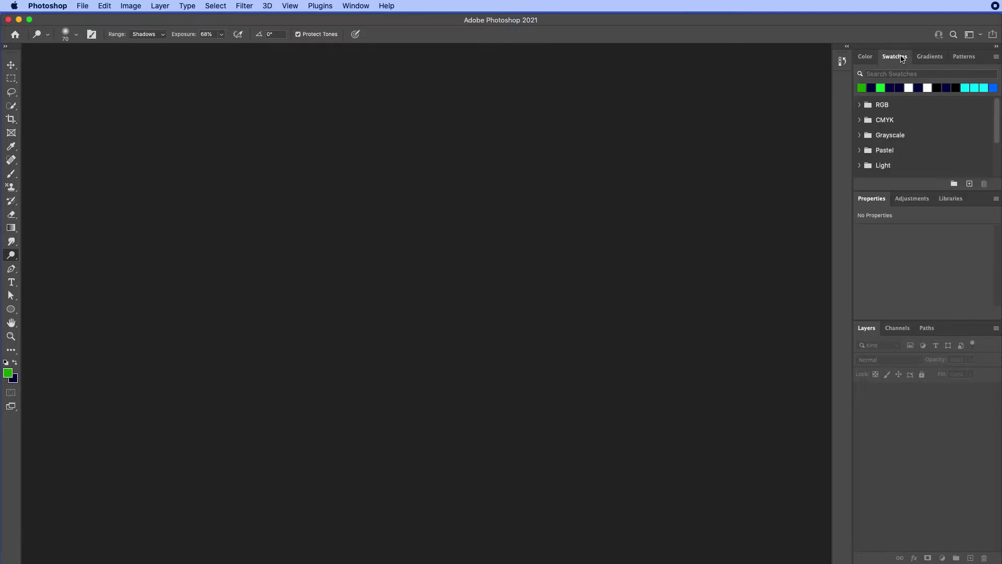
click(927, 58)
click(971, 57)
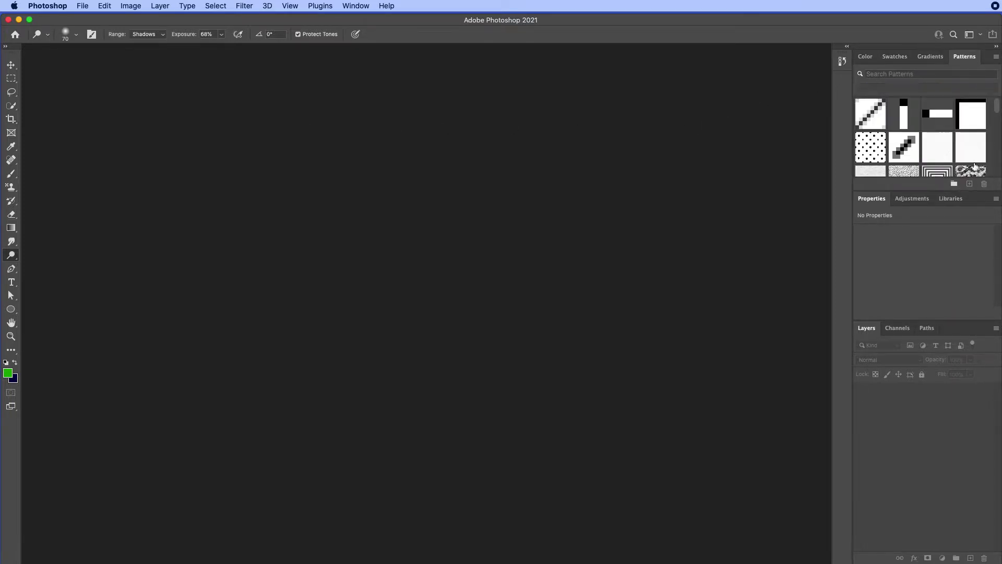
click(908, 203)
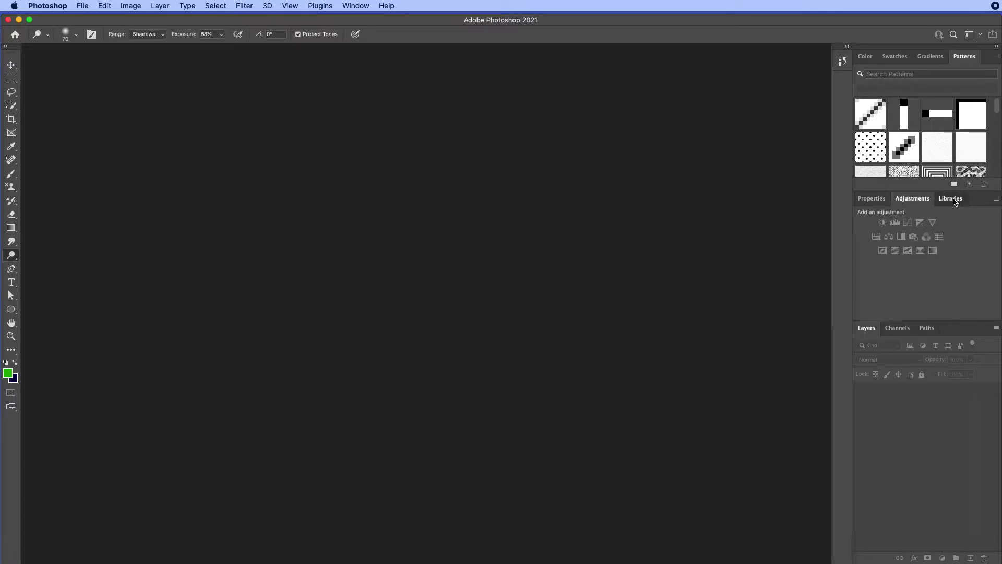
click(872, 199)
click(920, 199)
click(950, 198)
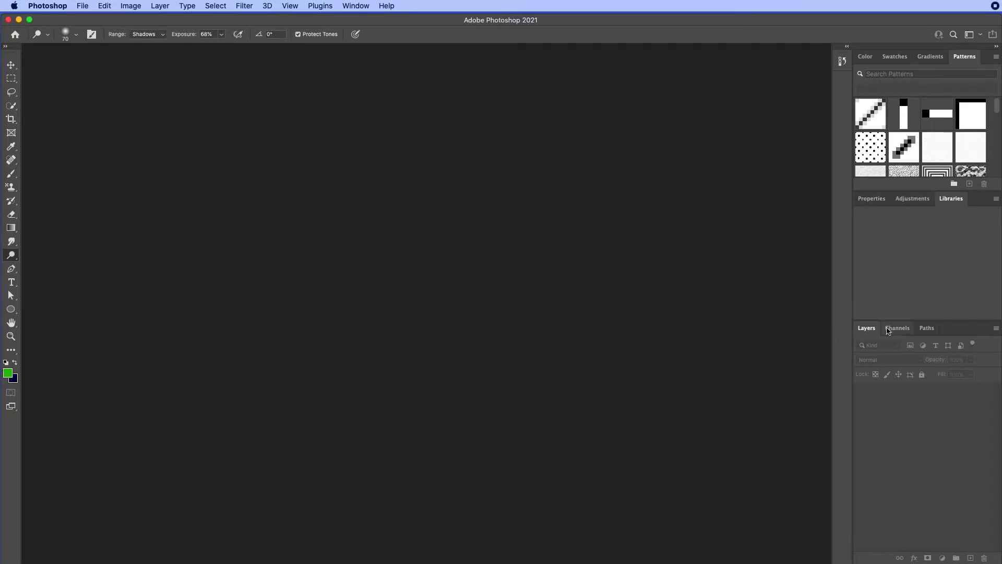
Look through the Layers, Channels and Paths panels, leaving Paths in front.
click(897, 328)
click(927, 327)
click(887, 329)
click(866, 328)
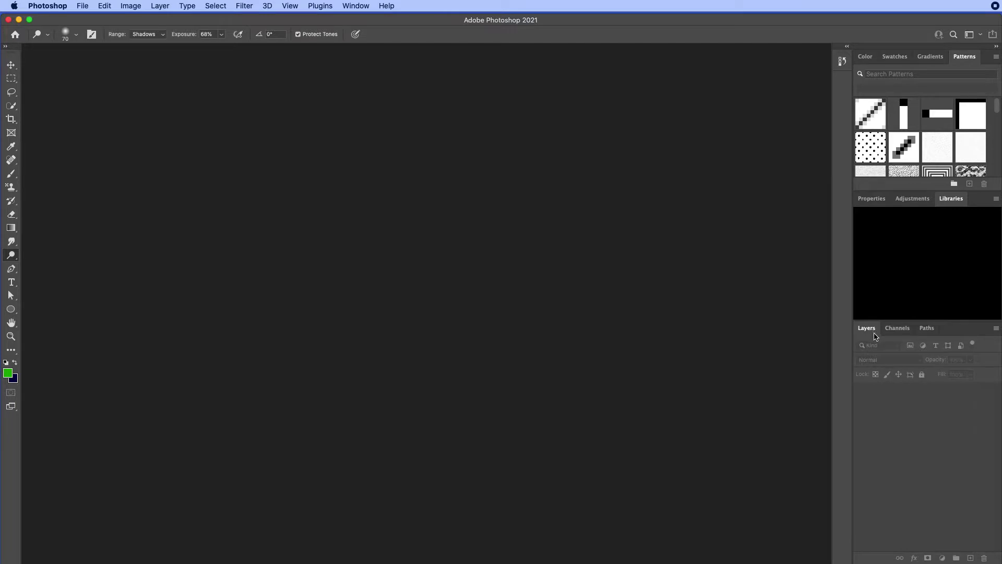
click(897, 329)
click(926, 332)
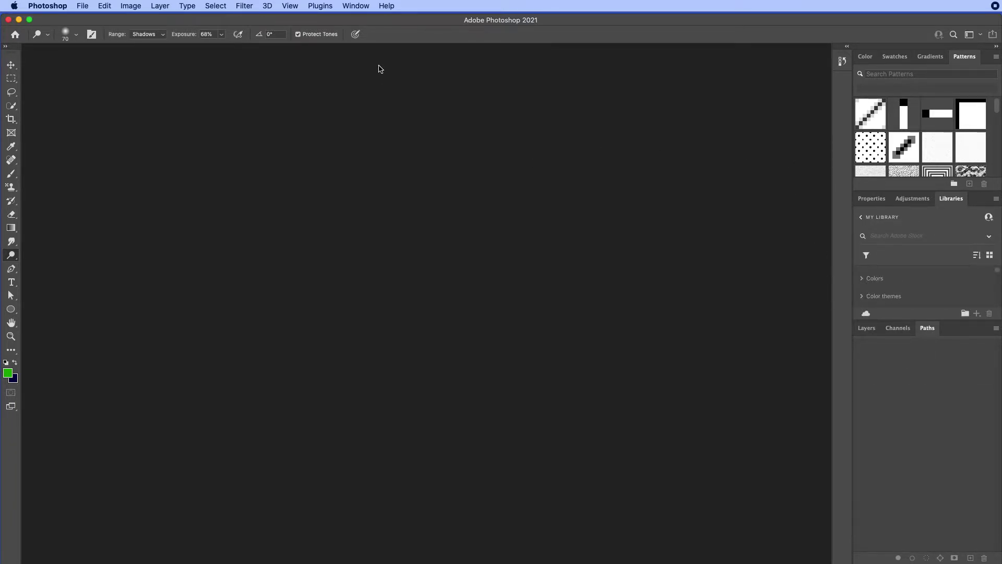
Add the Glyphs panel to the workspace, collapse it to an icon, and bring the Gradients panel forward.
click(363, 6)
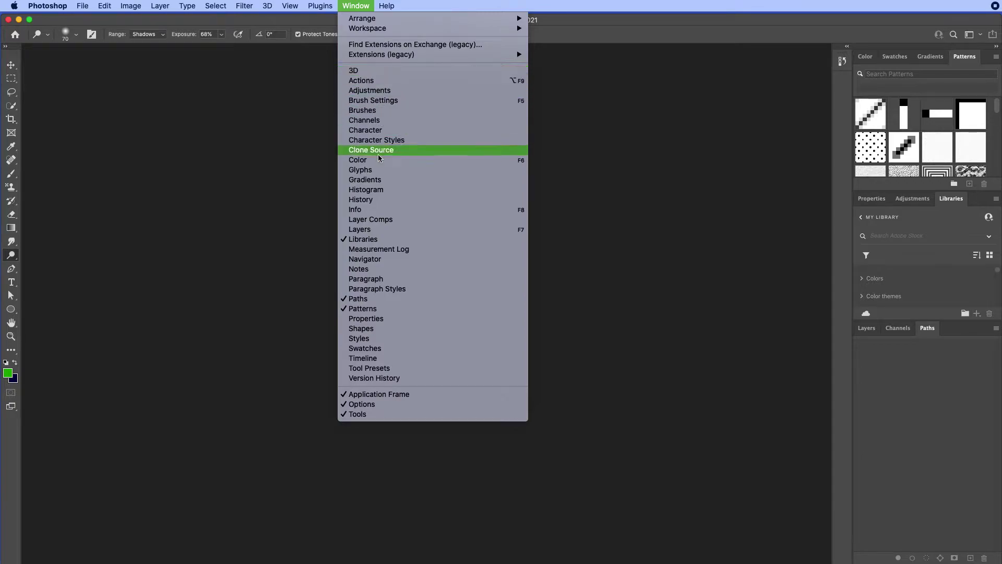
click(373, 172)
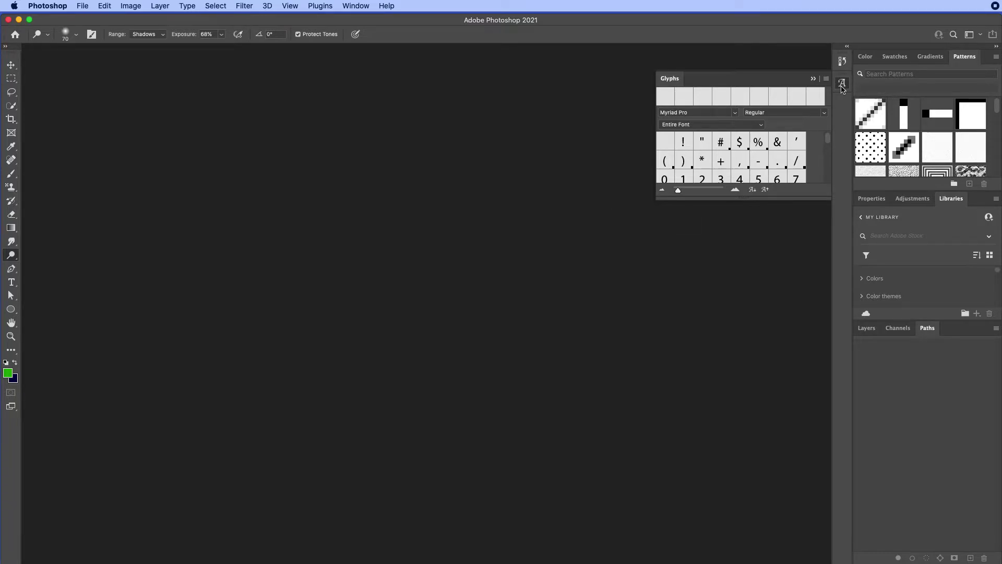
click(812, 79)
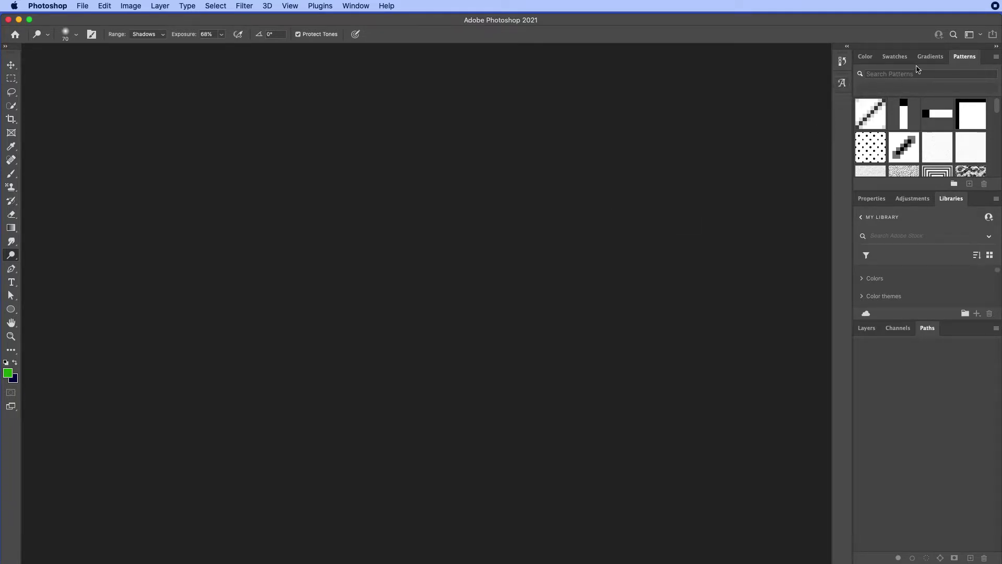
click(935, 59)
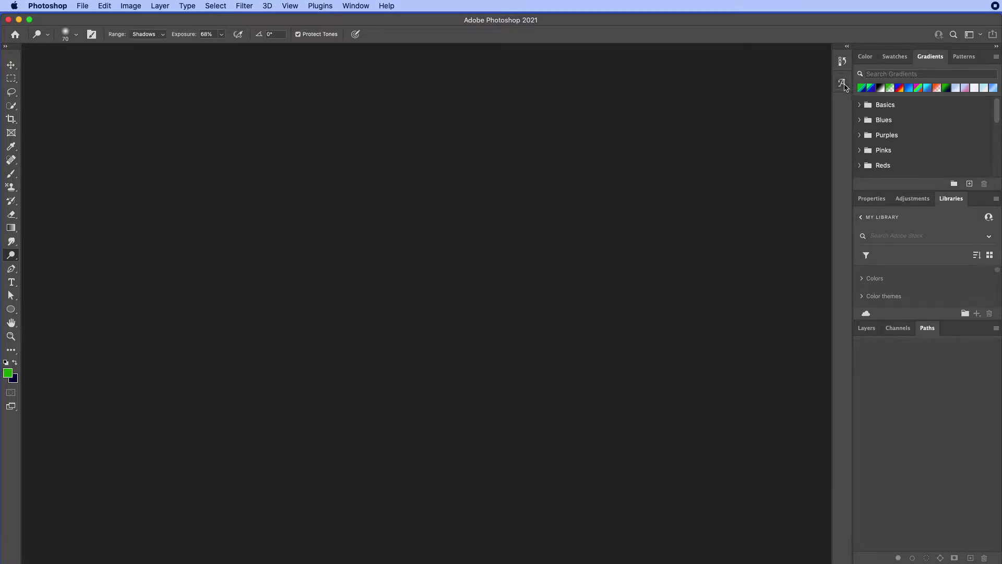
Expand the Glyphs panel and dock it in the group with Color, Swatches, Gradients and Patterns.
click(844, 85)
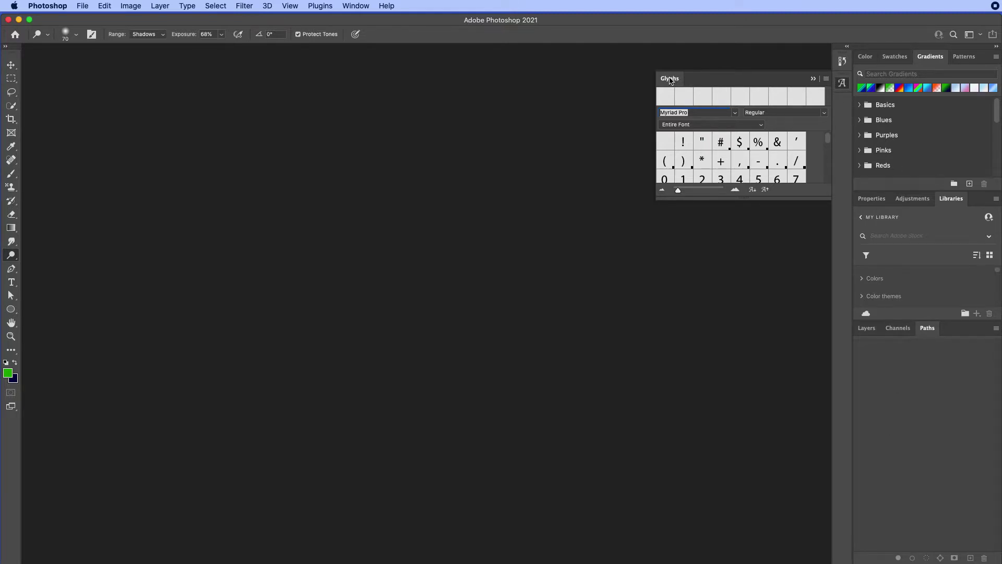
click(841, 84)
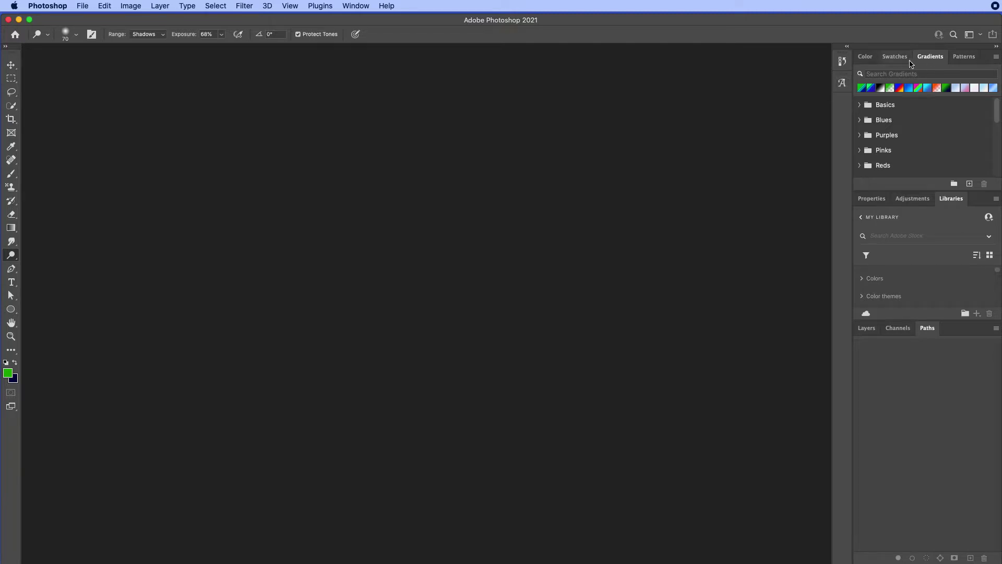
click(841, 83)
drag(669, 80, 897, 54)
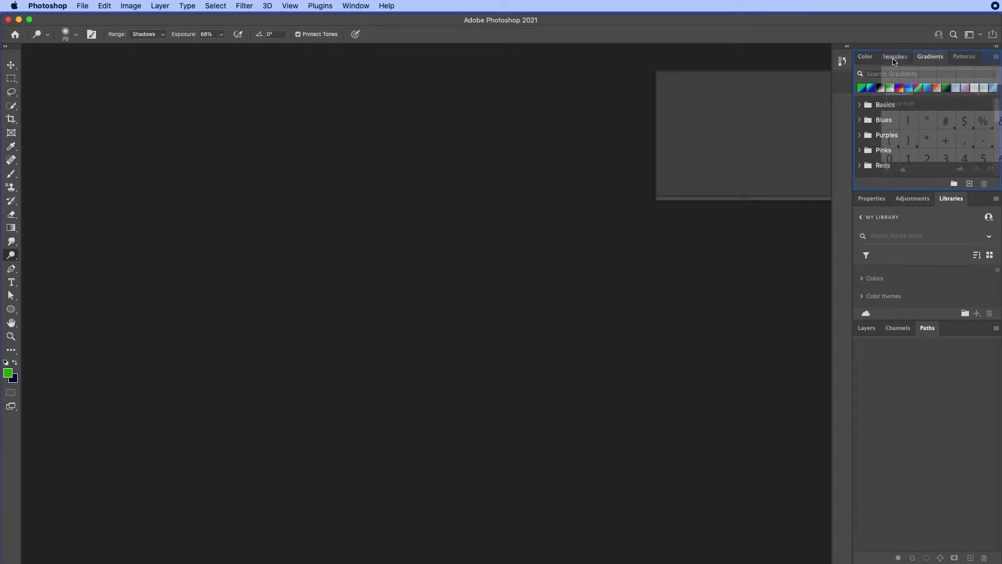
Detach the Gradients panel from its group as a floating panel over the workspace and look over its options.
click(943, 57)
click(903, 58)
click(869, 57)
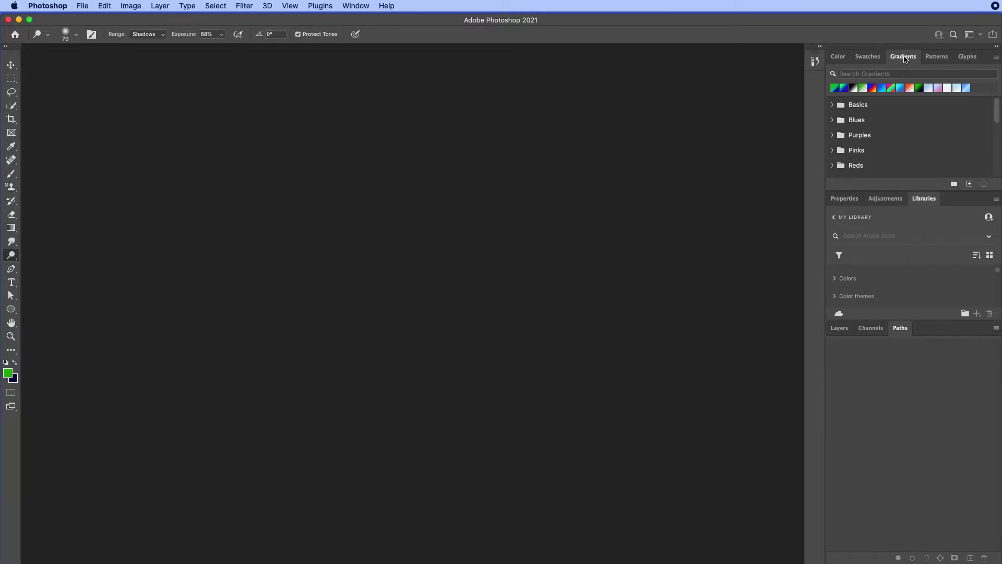
drag(904, 59, 552, 166)
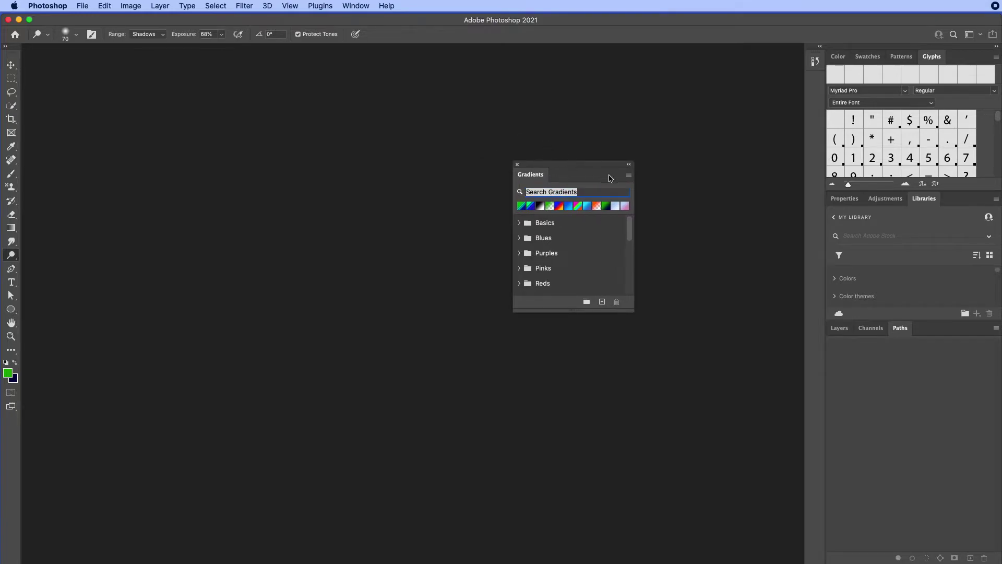
click(630, 176)
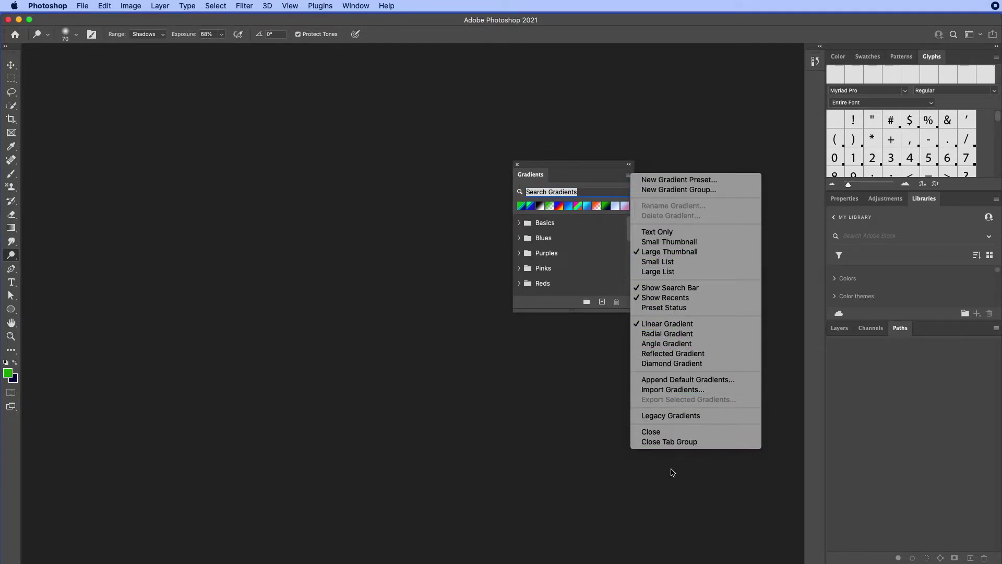
click(637, 171)
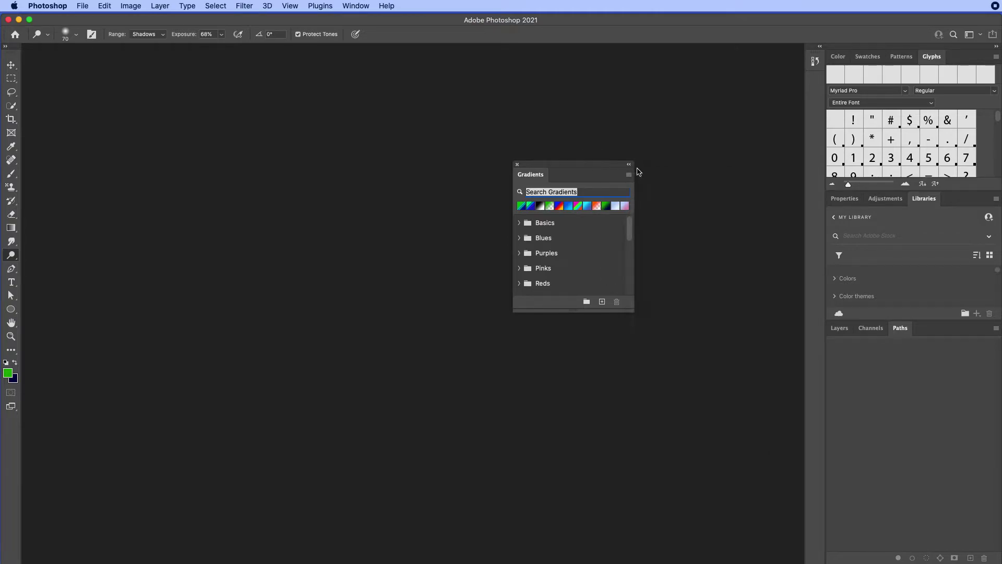
Dock the floating Gradients panel as an icon below History and widen the icon column to show the panel names.
click(630, 165)
drag(565, 177, 532, 184)
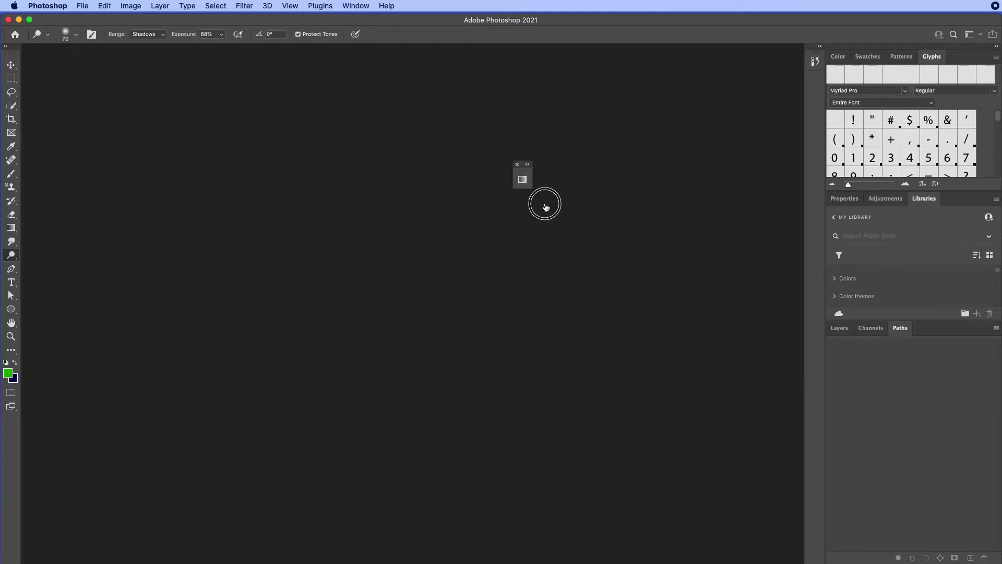
drag(532, 179, 814, 82)
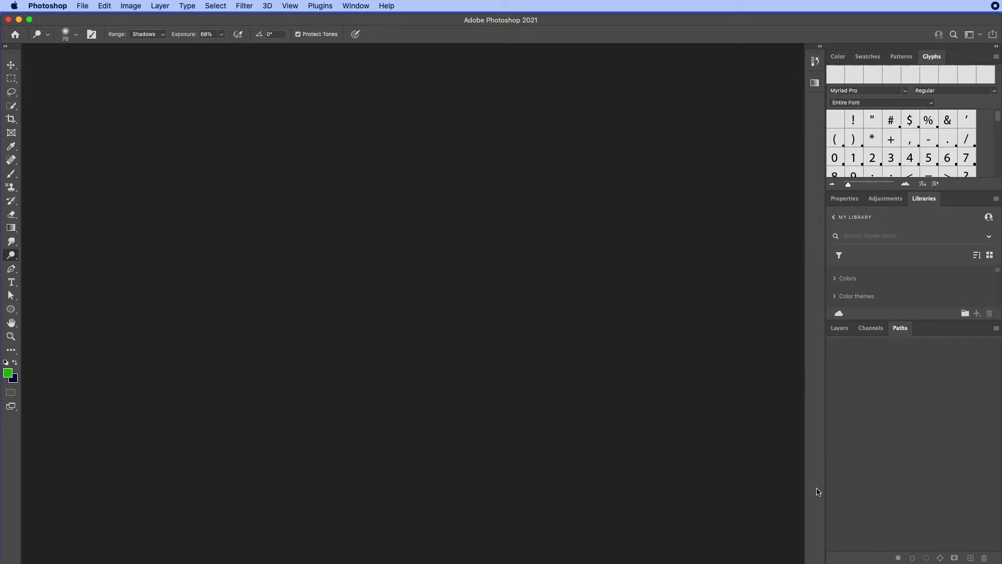
drag(807, 271, 770, 268)
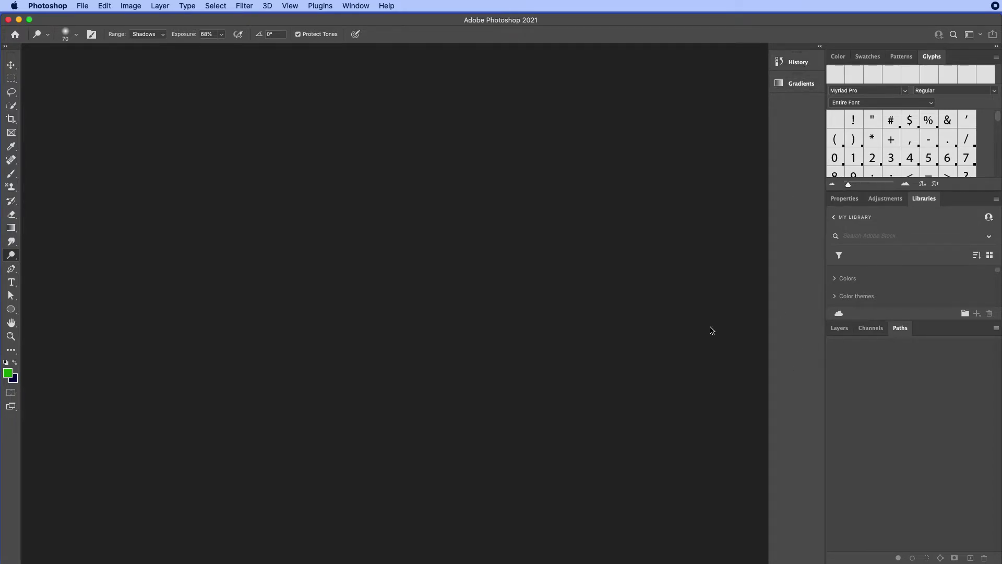
Add the Navigator panel to the workspace and bring the Properties panel forward in its group.
click(366, 8)
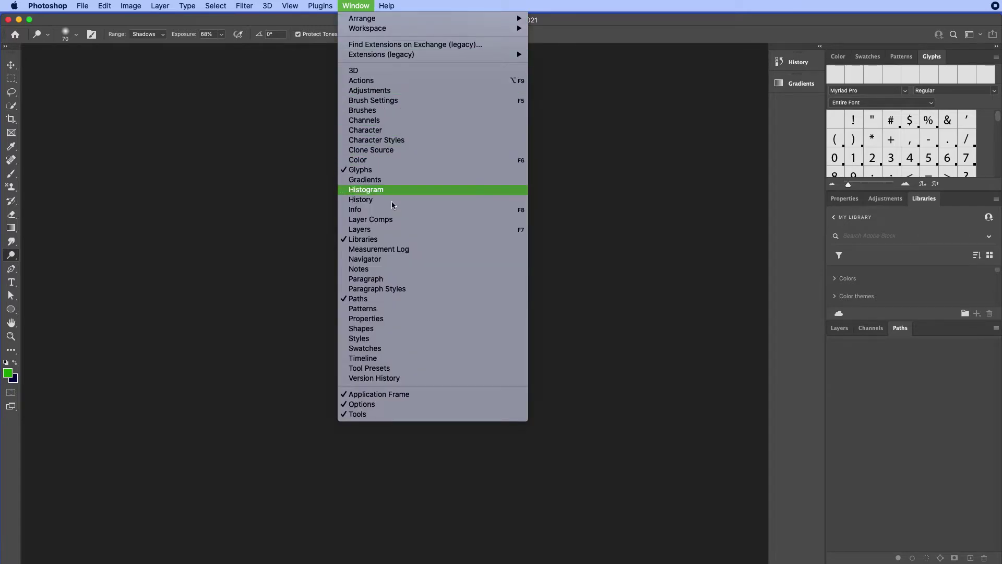
click(399, 261)
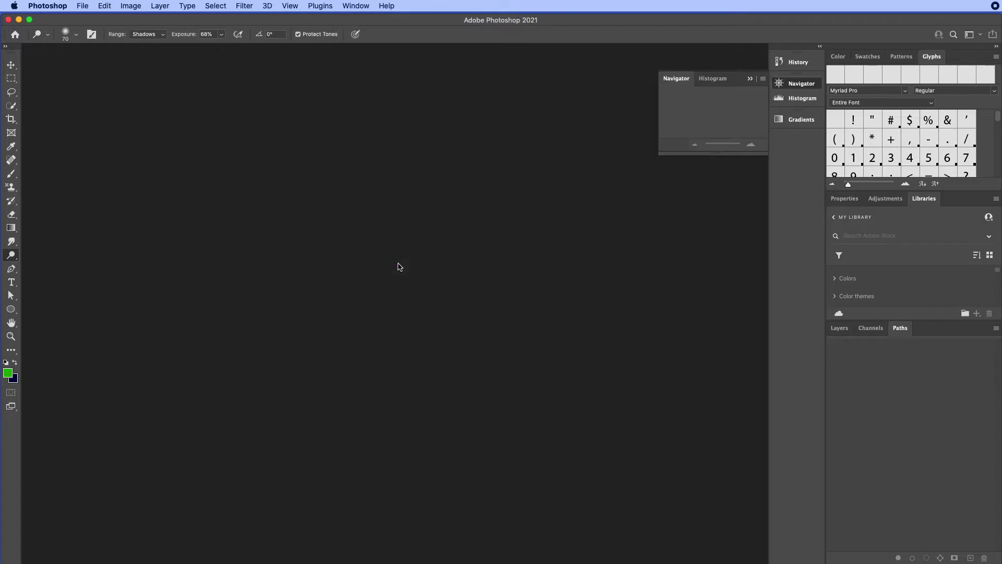
click(361, 8)
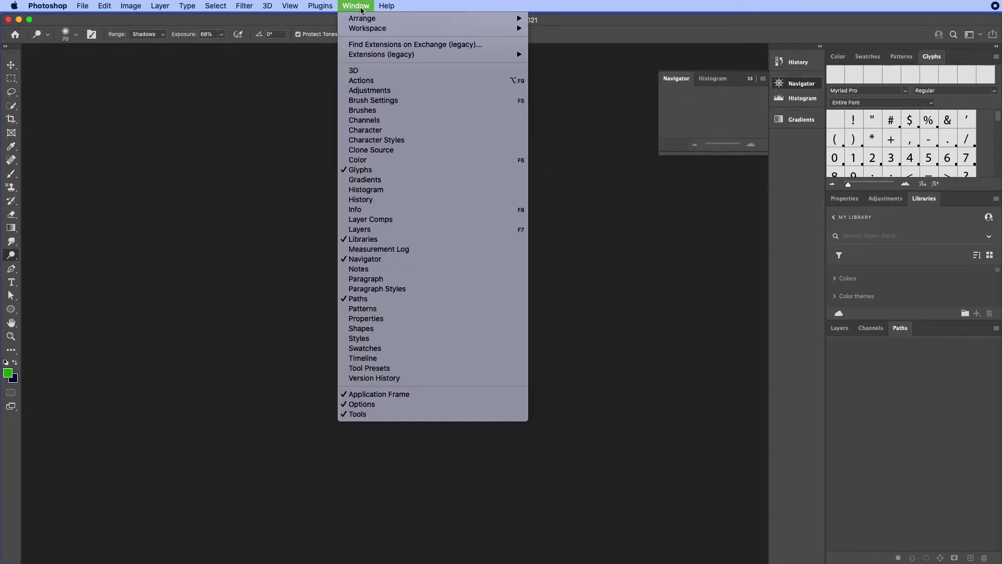
click(373, 322)
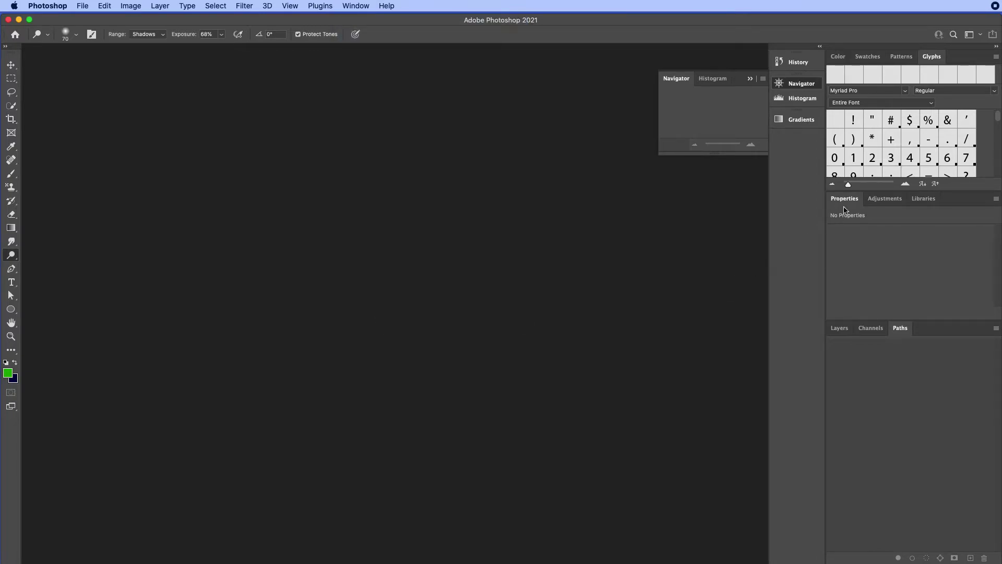
Move the Properties, Adjustments and Libraries panels into the icon column below Gradients, and collapse the Navigator panel.
drag(846, 202, 797, 140)
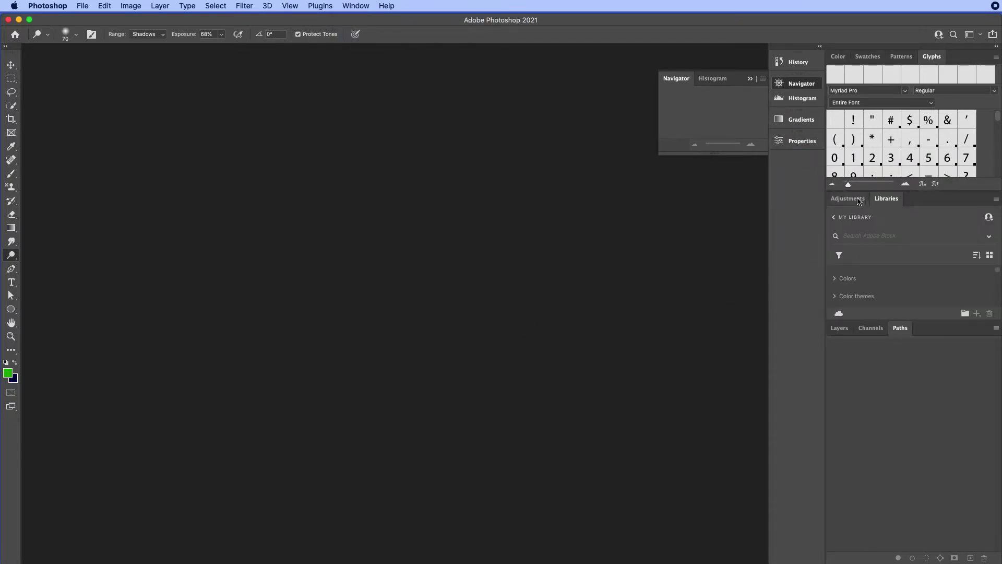
drag(840, 199, 775, 152)
click(750, 78)
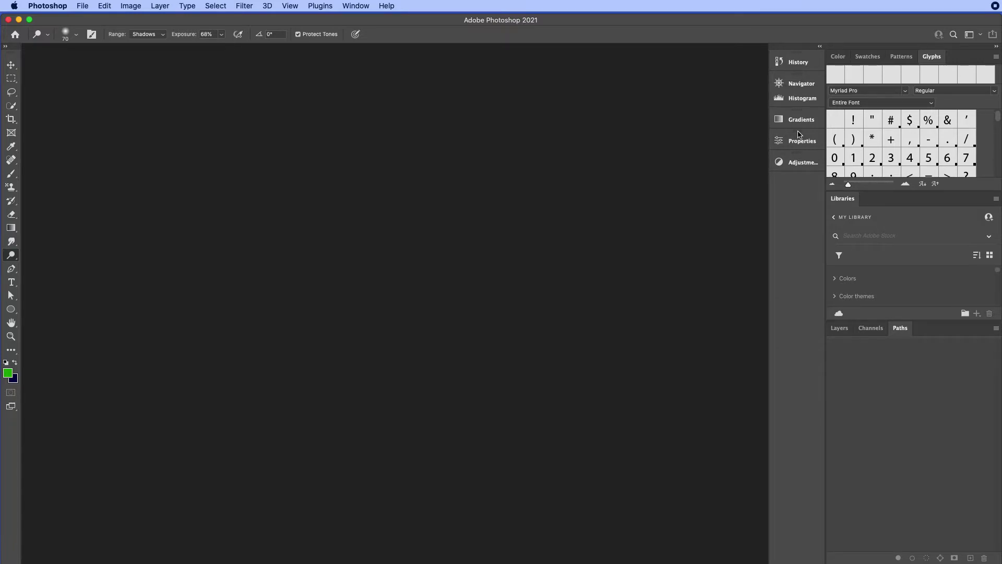
drag(841, 200, 788, 183)
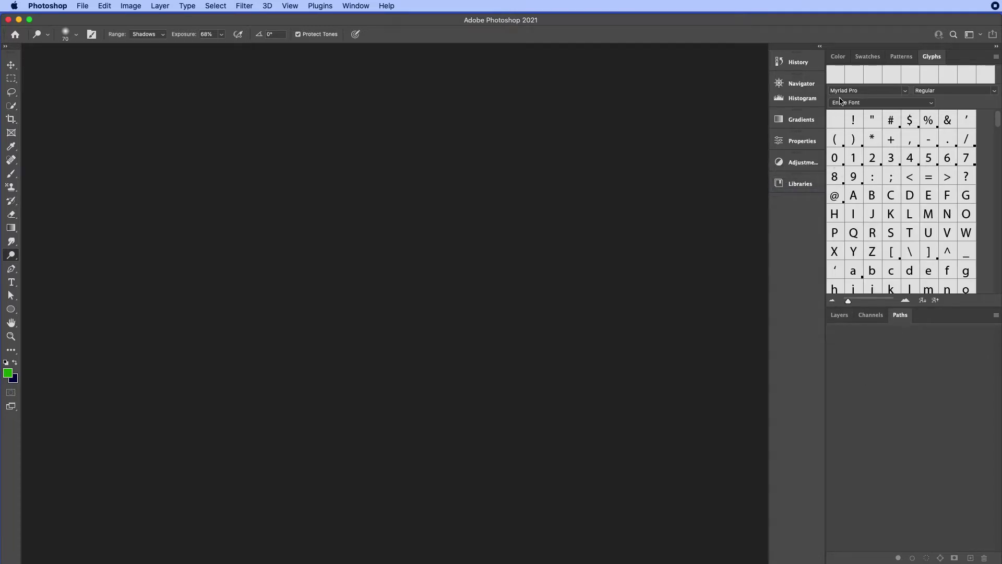
Move the Glyphs, Patterns, Swatches and Color panels into the icon column below Libraries.
drag(916, 63, 786, 205)
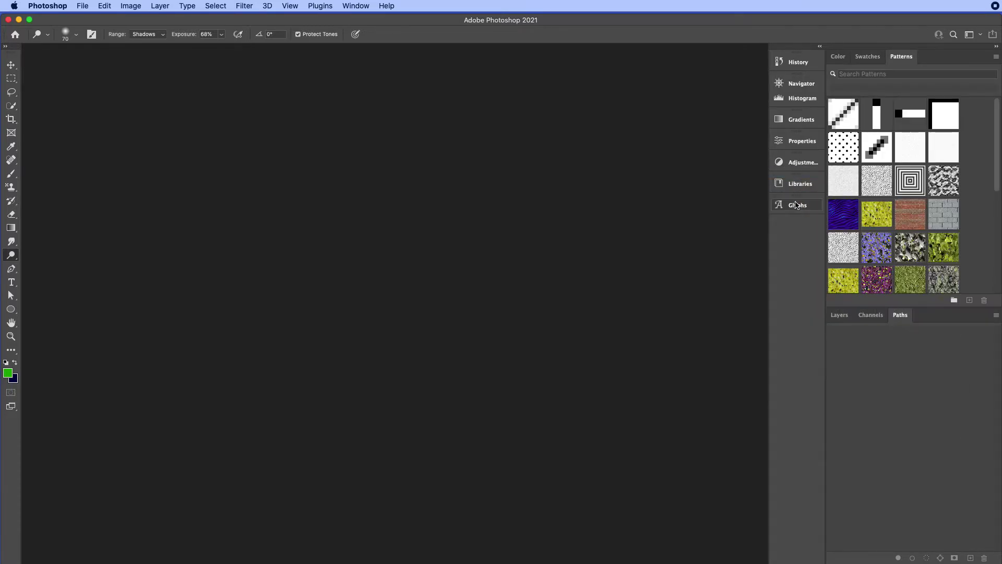
drag(902, 56, 785, 226)
click(867, 57)
drag(866, 57, 786, 246)
drag(838, 56, 788, 261)
Look at the Layers and Paths panels, leaving Layers in front.
click(842, 59)
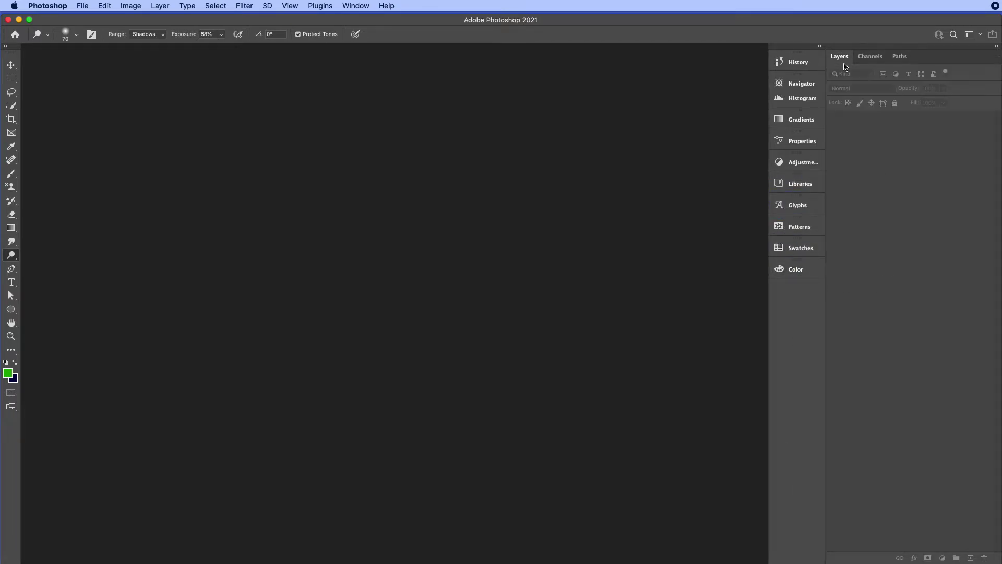
click(899, 56)
click(839, 57)
Save the panel layout as a new workspace named with the owner's first name plus "new workspace", capturing keyboard shortcuts, menus and toolbar.
click(364, 7)
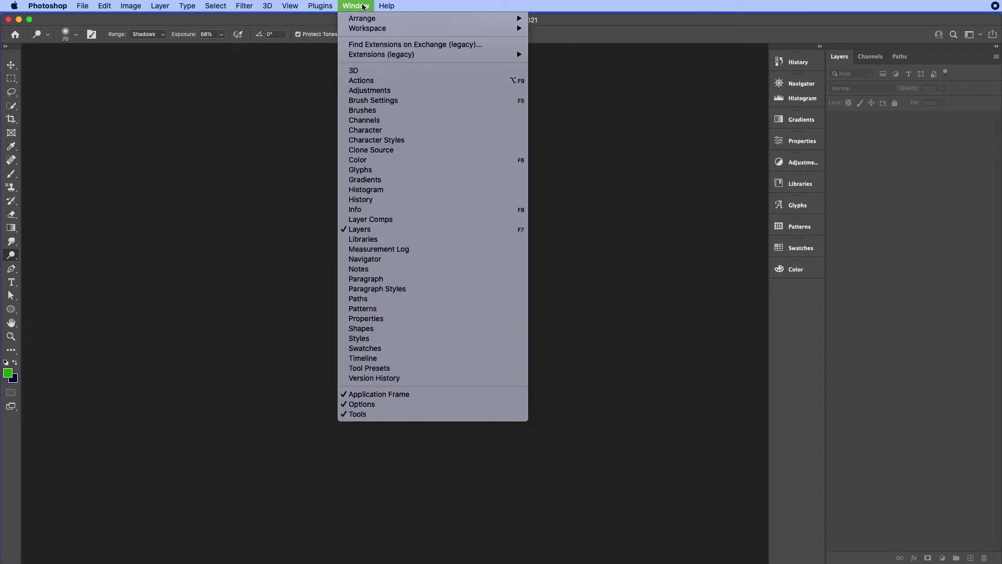
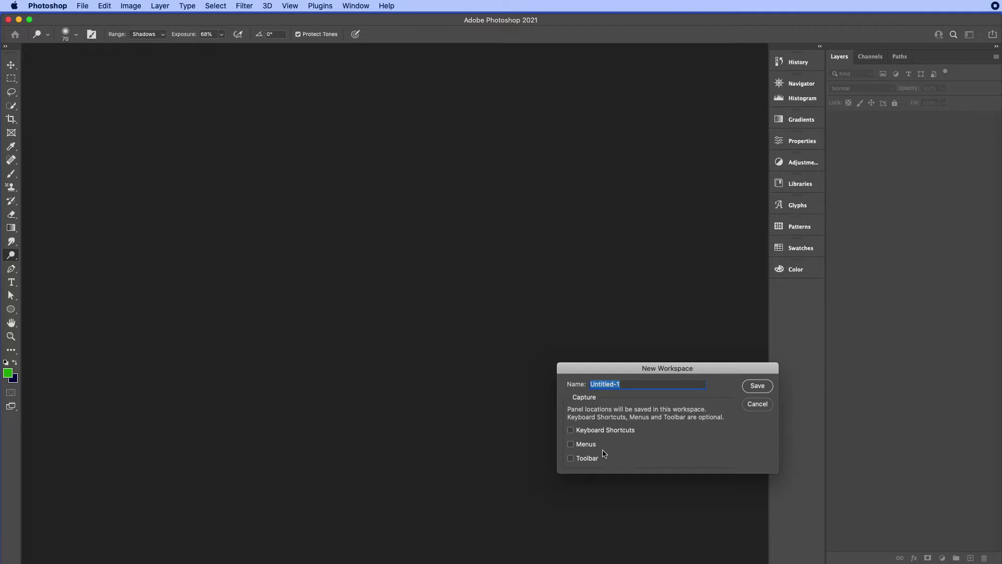
text(Tim's new works)
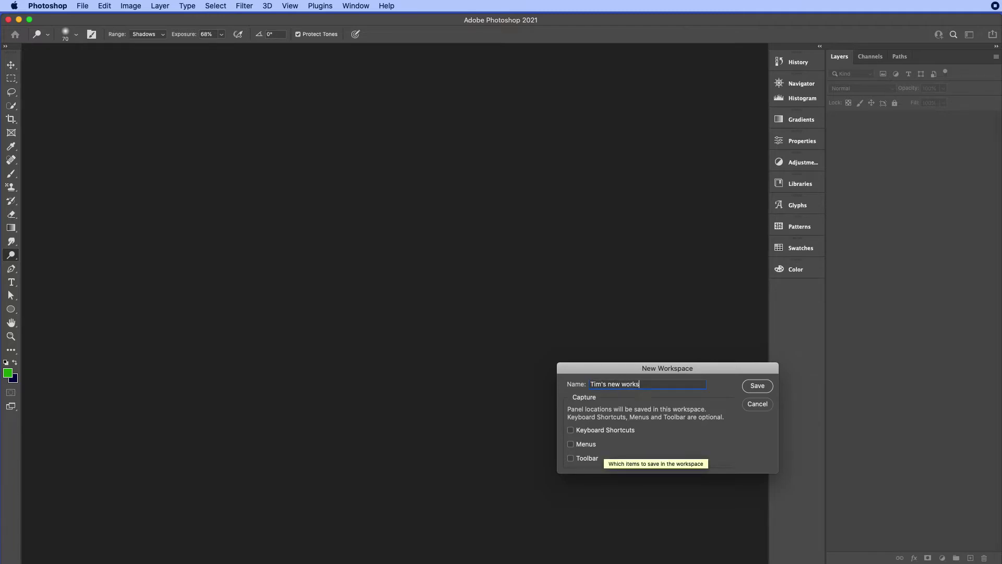
text(pace)
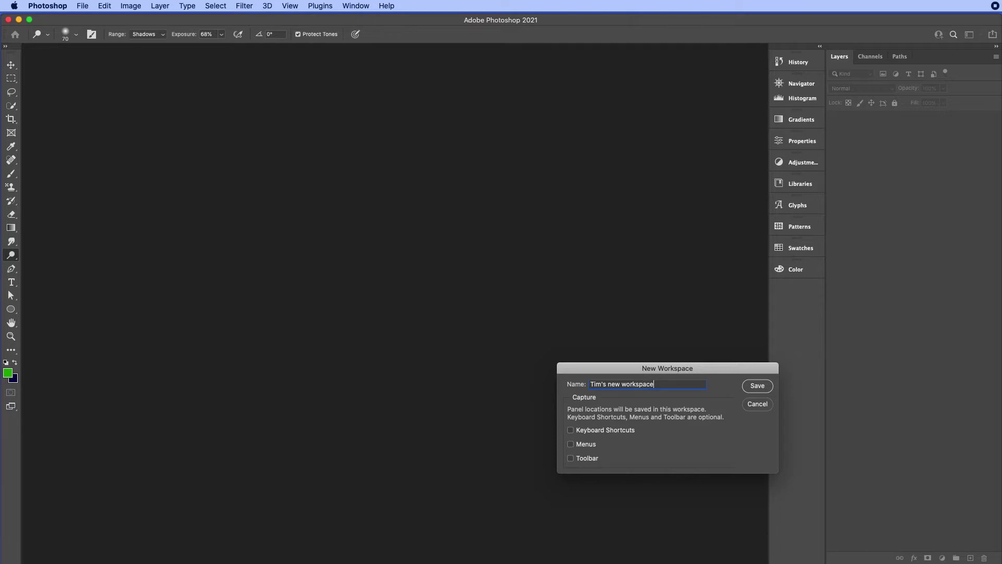
click(571, 430)
click(571, 444)
click(570, 458)
click(762, 389)
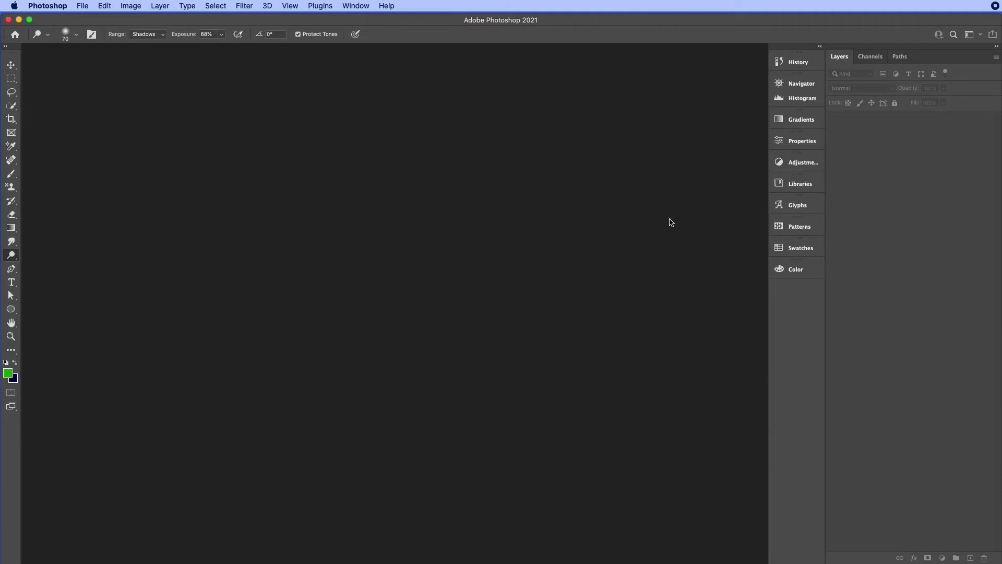
Switch to the 3D workspace, bring its 3D panel forward and dismiss the notice about the 3D features.
click(357, 6)
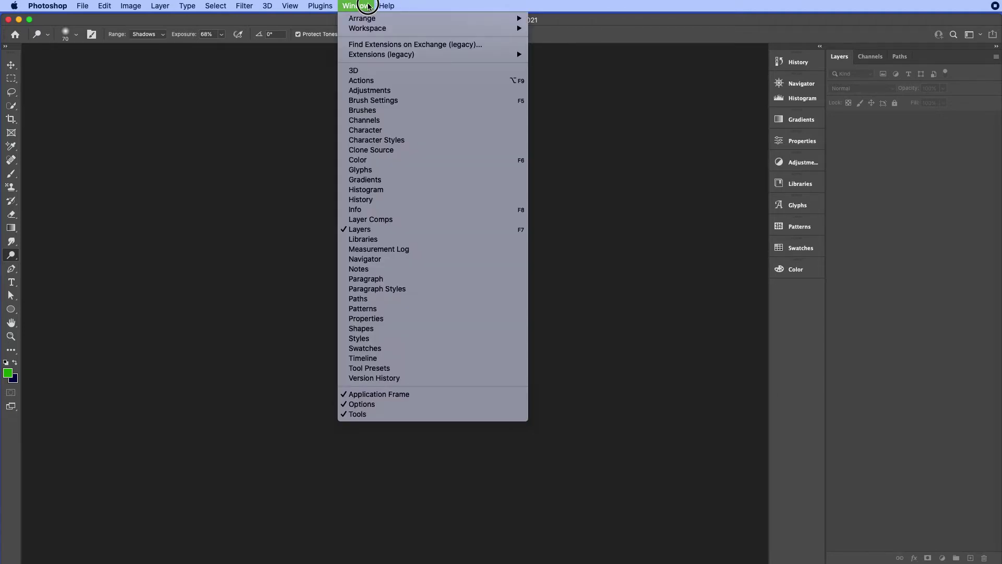
mouse_move(360, 28)
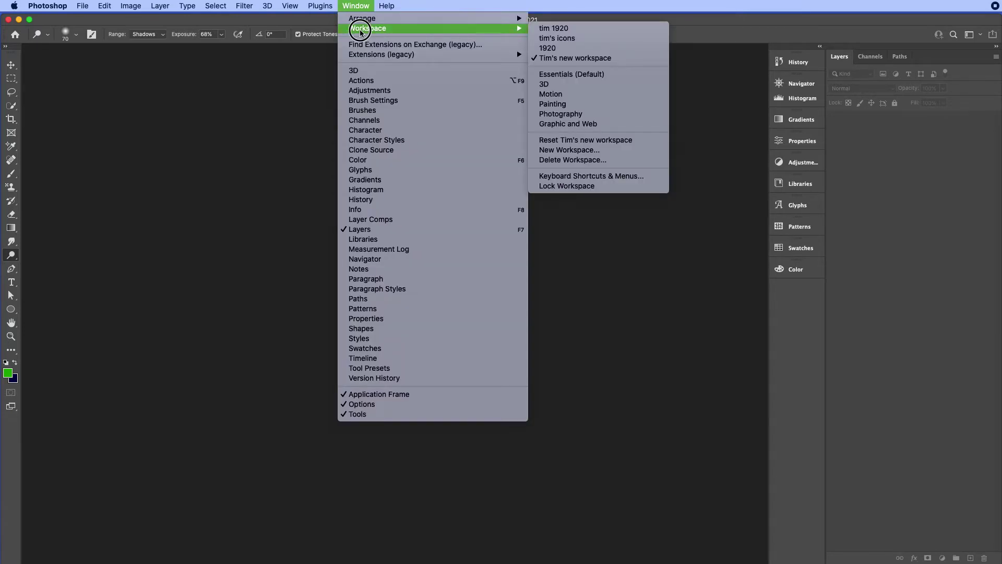
click(560, 87)
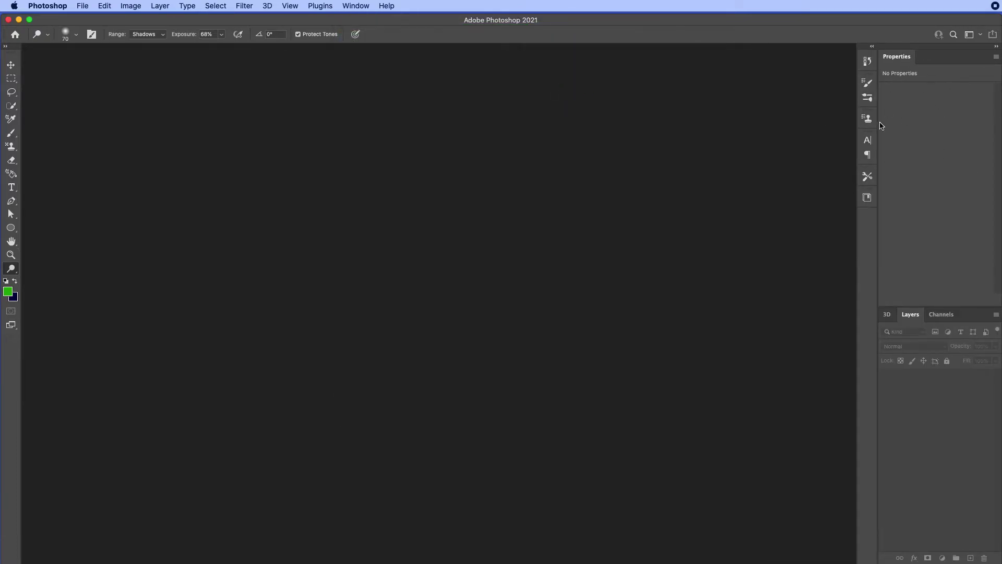
click(890, 318)
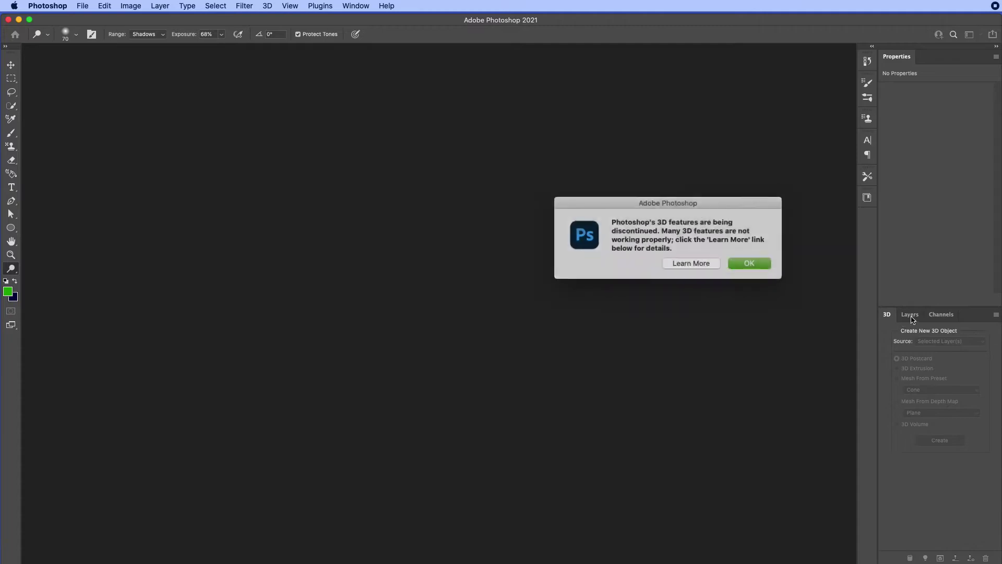
click(745, 263)
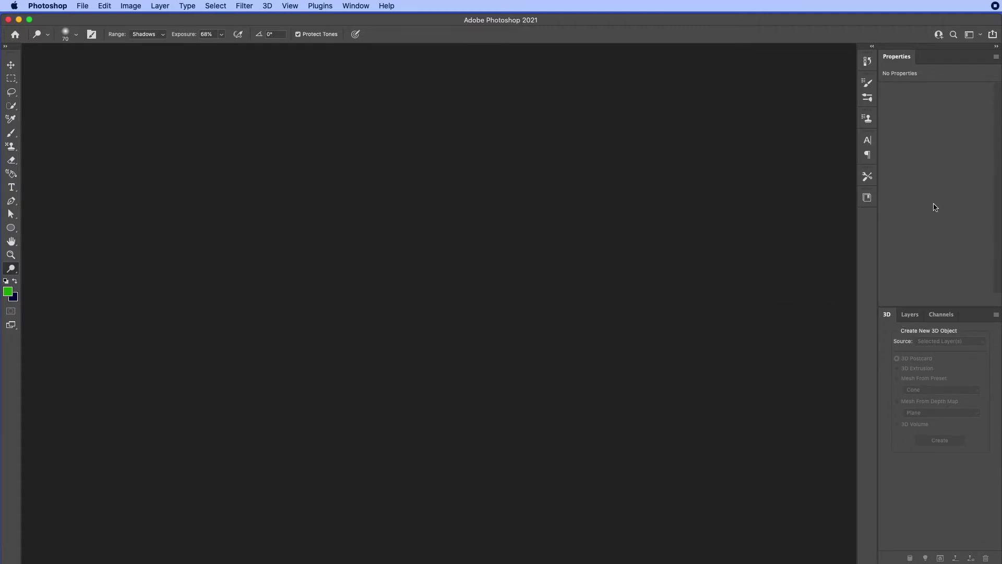
Switch back from the 3D workspace to the newly saved custom workspace.
click(363, 6)
mouse_move(363, 31)
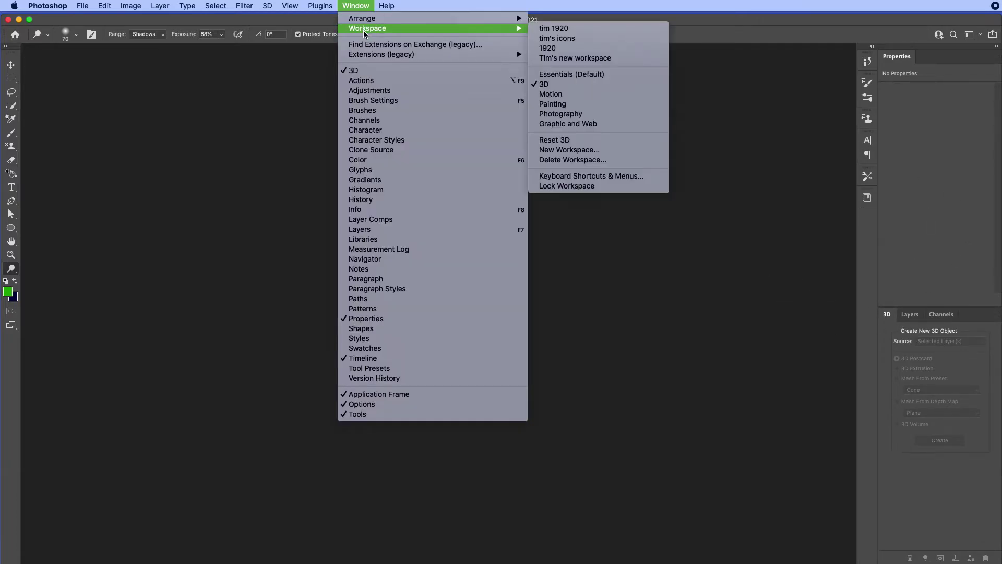
click(570, 59)
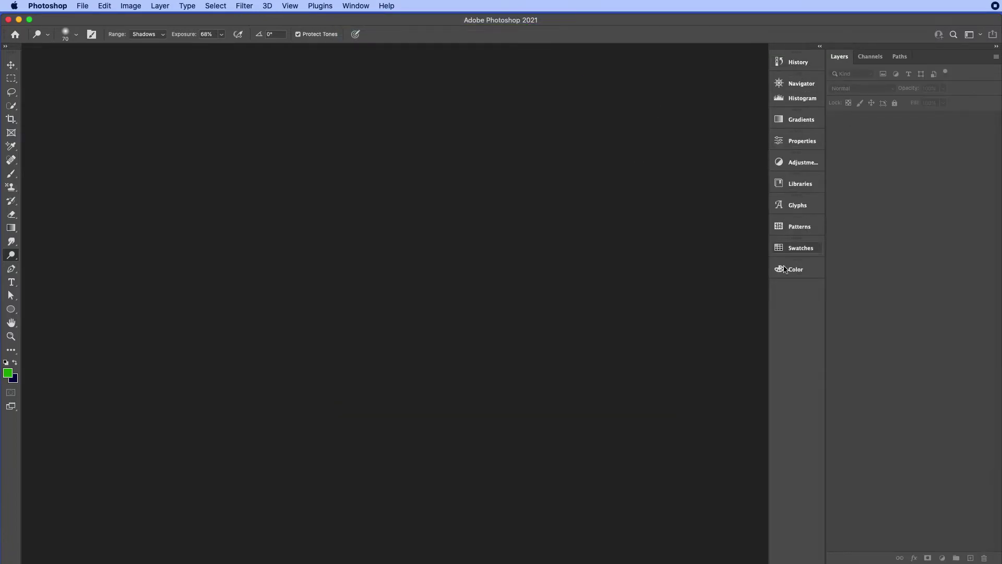
Switch to the Essentials (Default) workspace and reset it to its original panel layout.
click(359, 7)
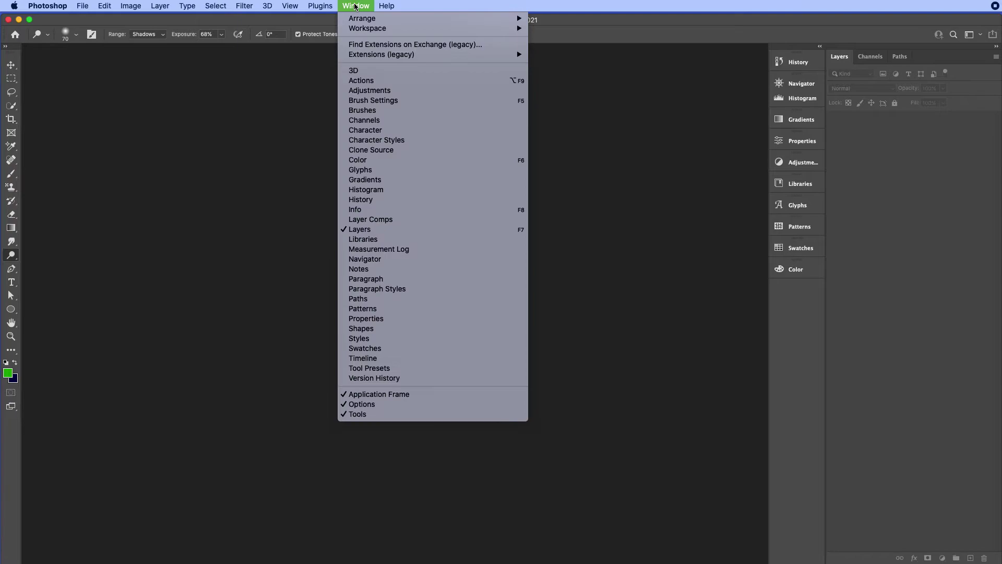
mouse_move(358, 29)
click(609, 76)
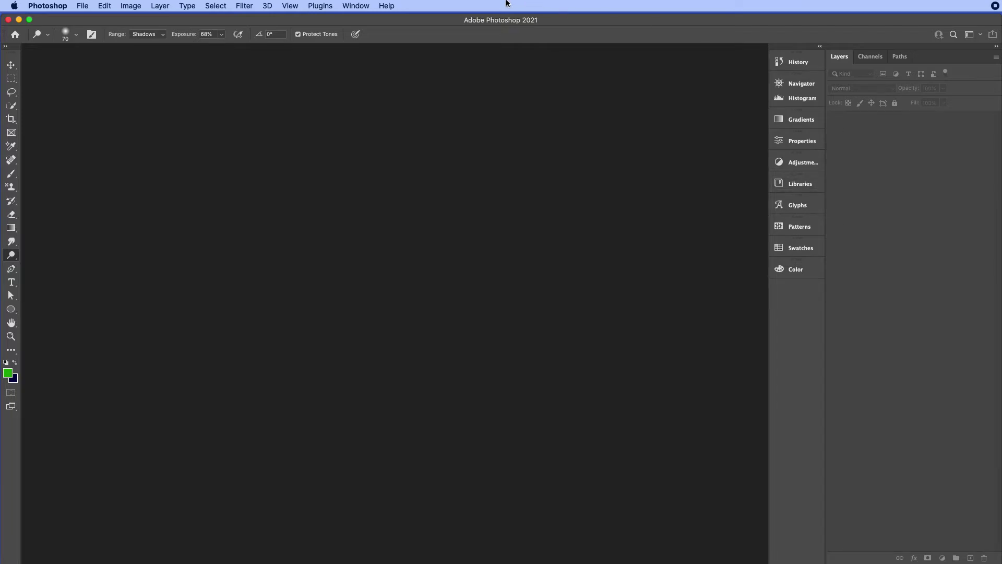
click(354, 6)
mouse_move(366, 28)
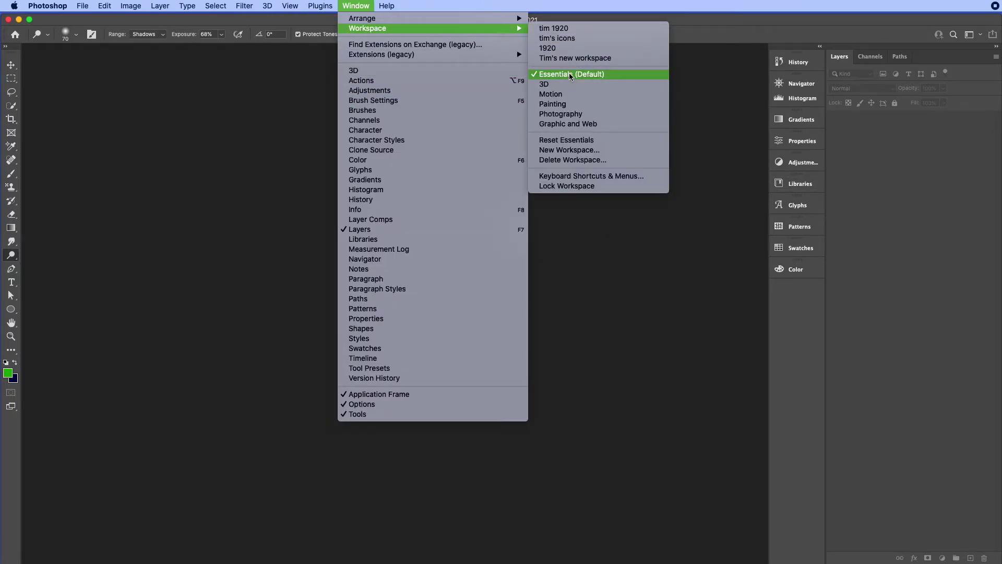
click(566, 141)
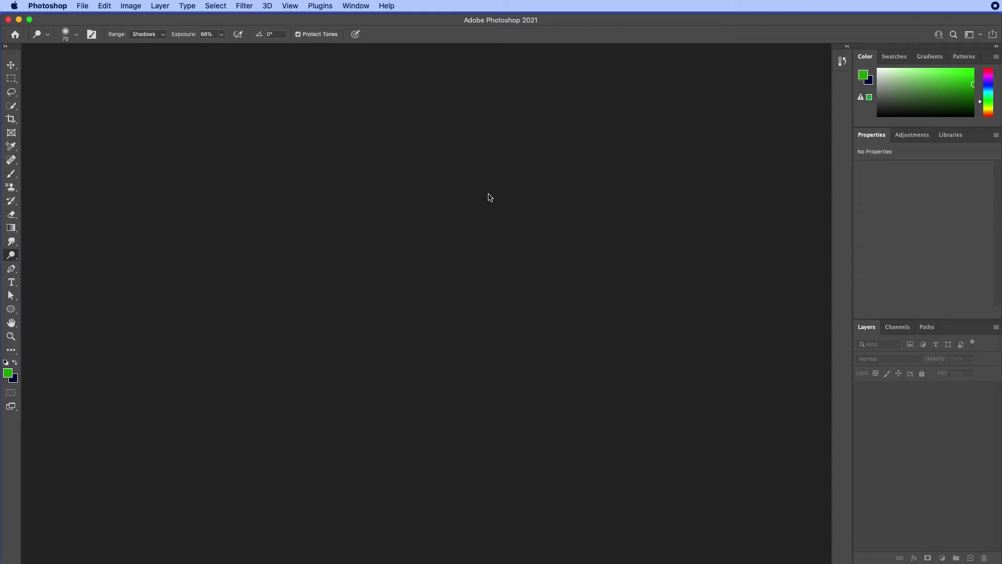
Switch from Essentials to the Painting workspace.
click(354, 10)
mouse_move(364, 32)
click(355, 6)
click(356, 6)
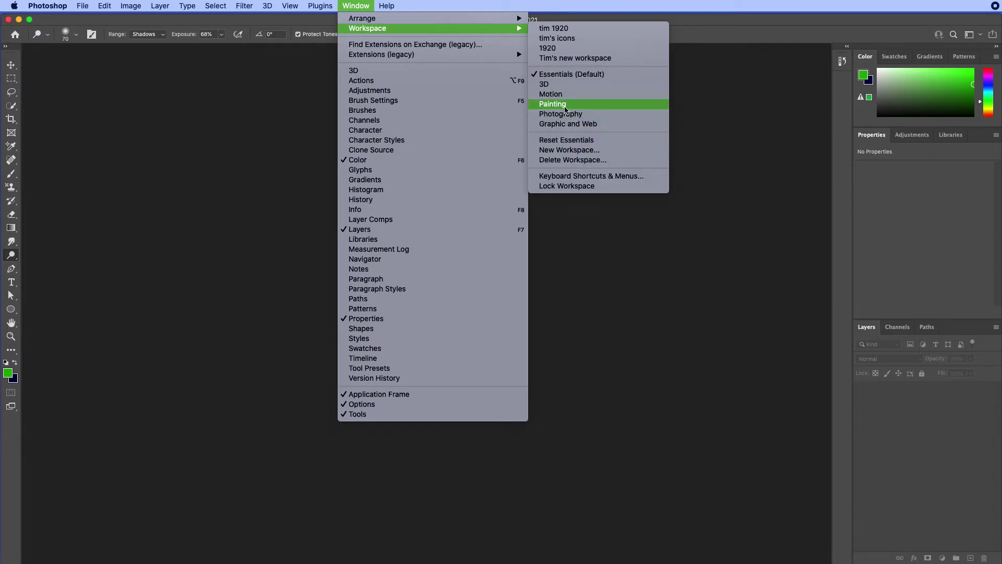
click(565, 107)
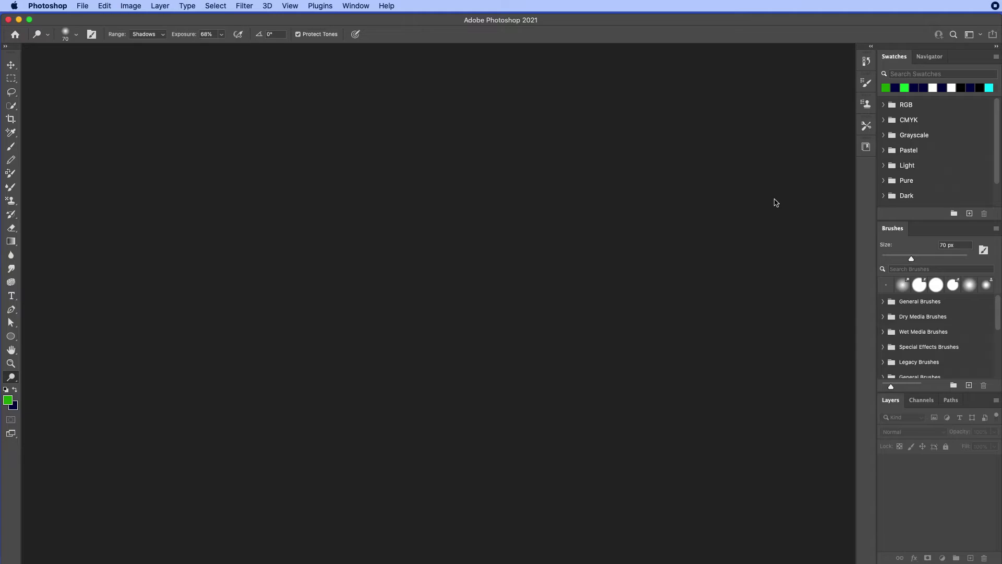
click(356, 6)
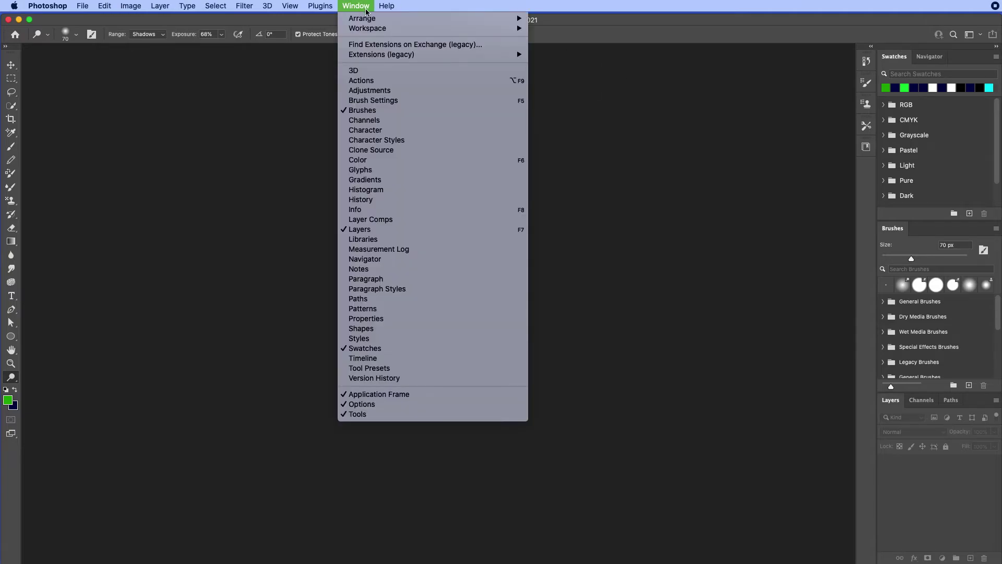
mouse_move(383, 29)
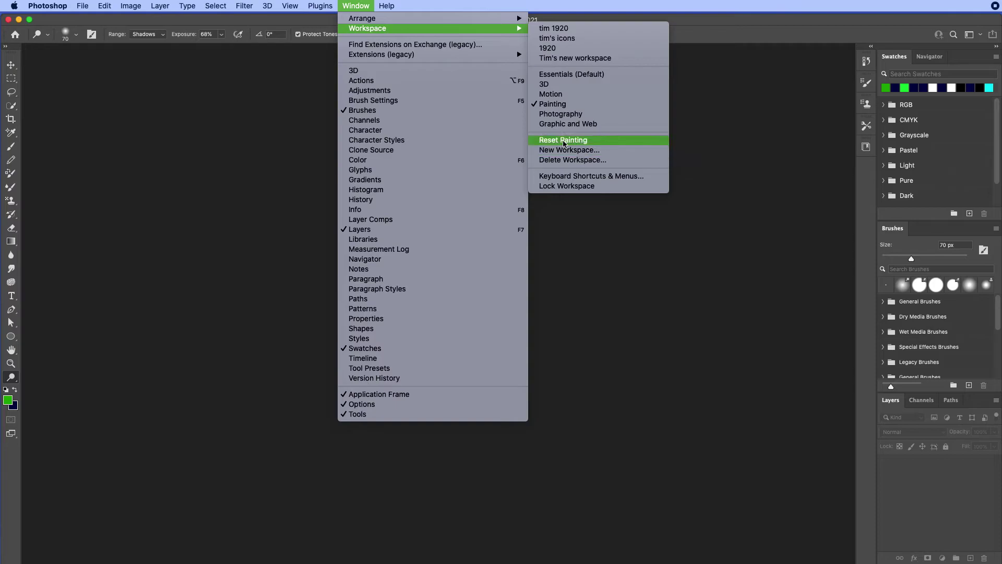
click(195, 277)
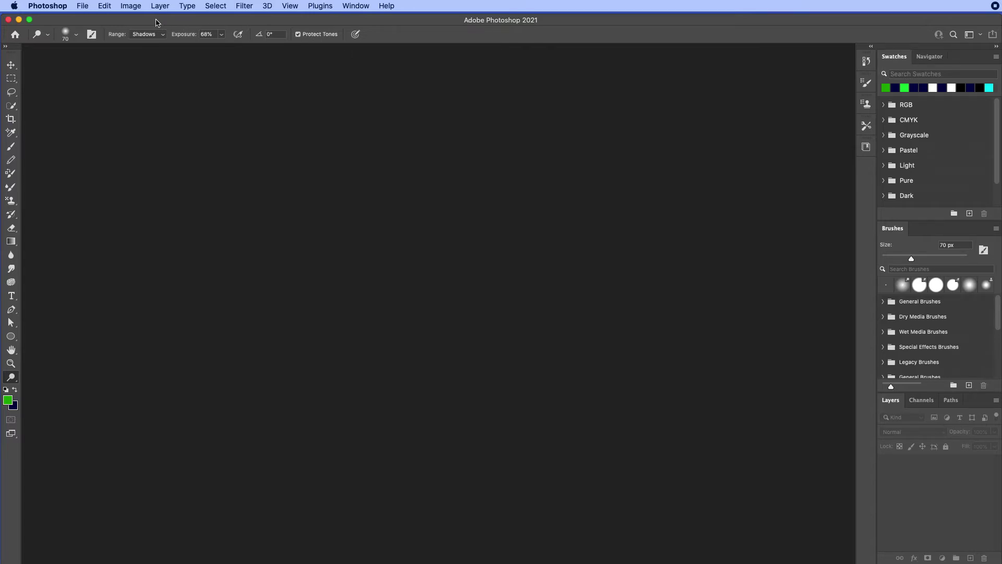
Switch to Firefox, where the Google Images results for "landscape" are open.
mouse_move(156, 23)
mouse_down()
mouse_move(275, 126)
mouse_move(492, 393)
mouse_move(595, 483)
mouse_move(265, 161)
mouse_move(156, 26)
mouse_up()
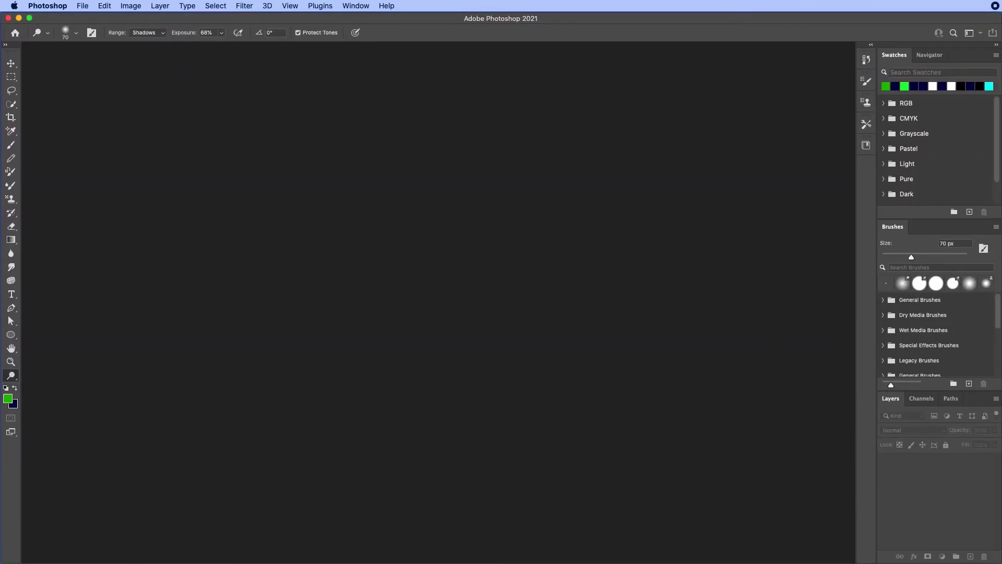
key(super+Tab)
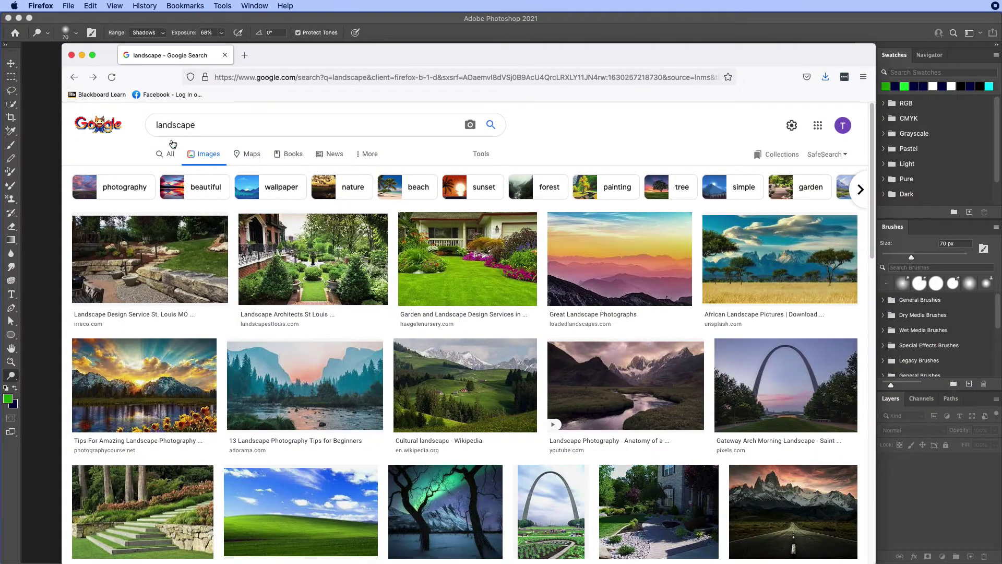
Switch back to Photoshop and turn off the Application Frame so the desktop and browser show behind the panels.
click(43, 198)
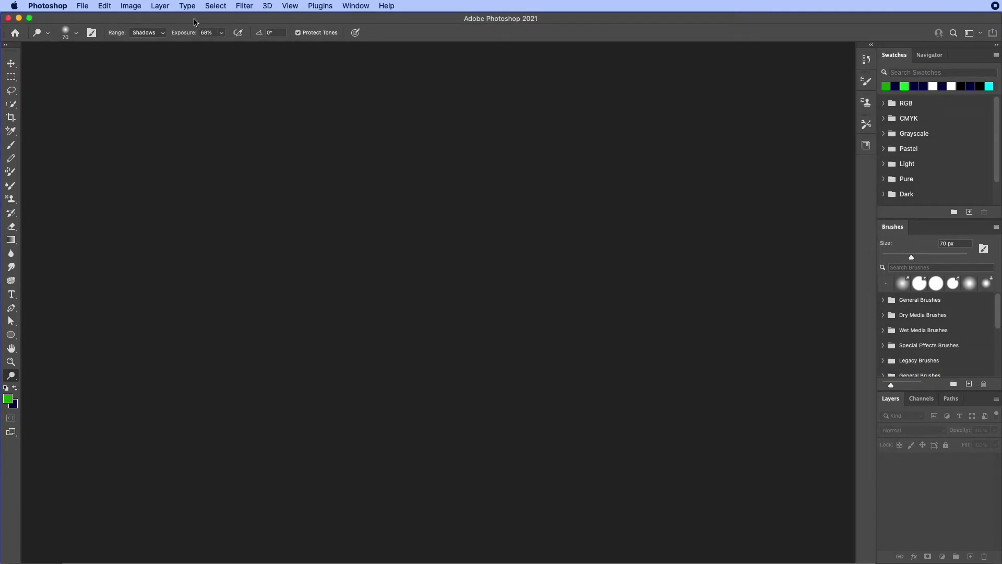
mouse_move(170, 23)
mouse_down()
mouse_move(429, 345)
mouse_move(170, 20)
mouse_up()
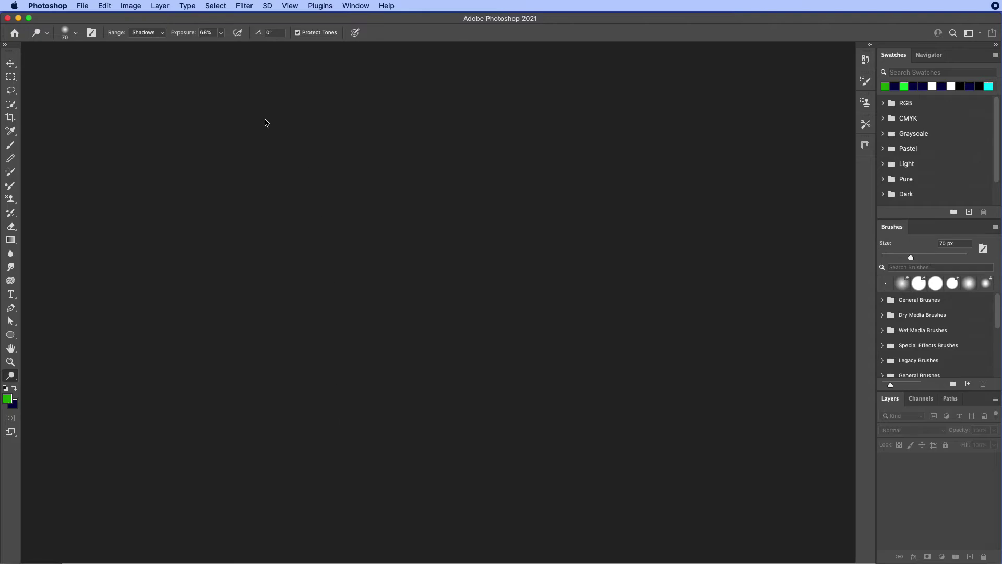
click(359, 5)
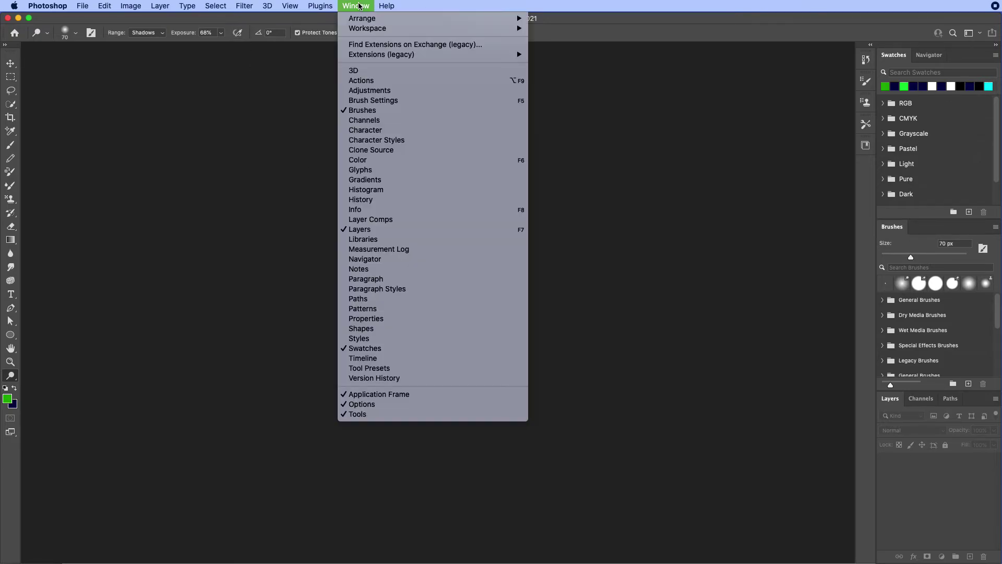
click(368, 396)
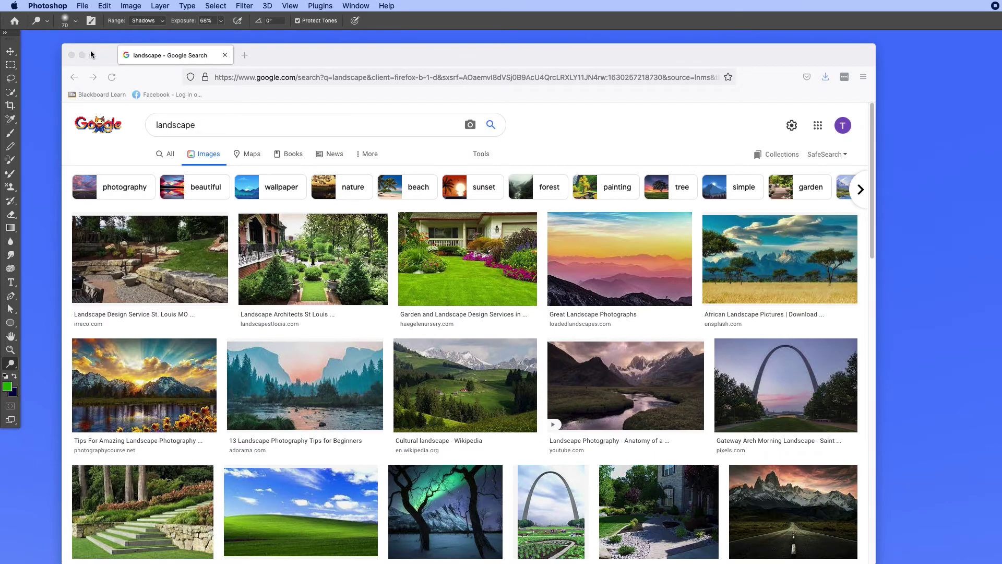
Create a 275 x 183 px, 72 ppi document from the Clipboard preset, and enlarge and reposition its floating window.
click(42, 5)
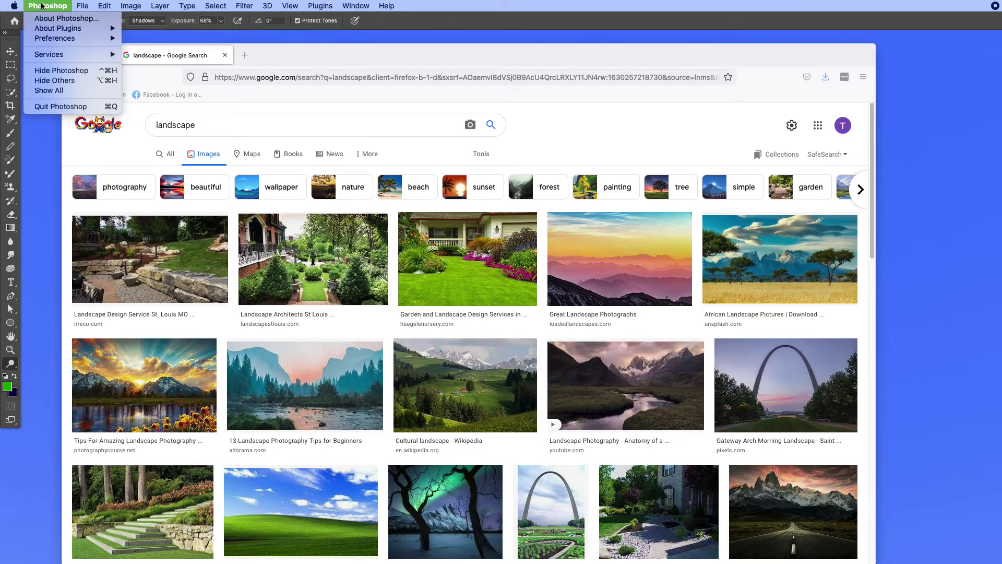
click(41, 5)
click(83, 5)
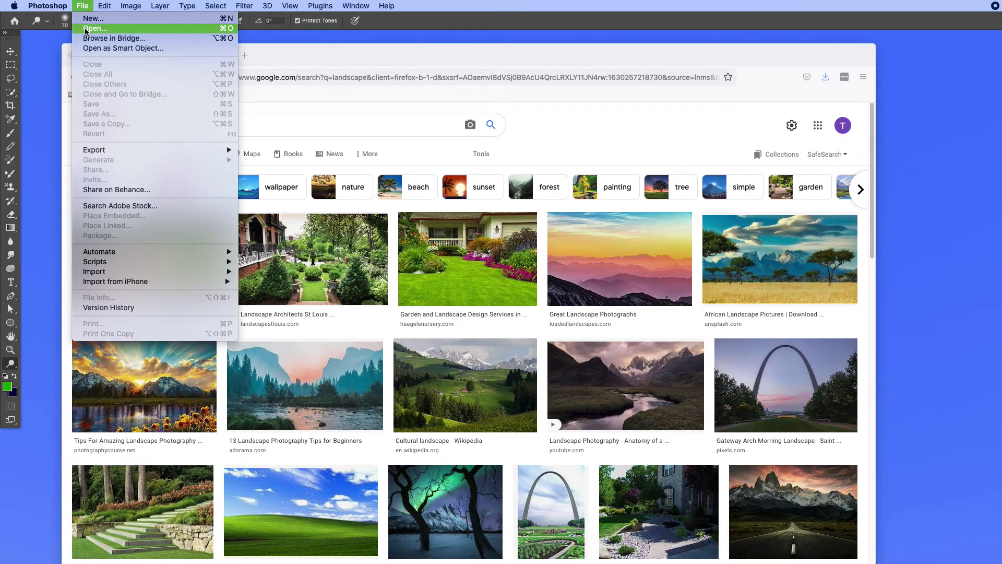
click(82, 5)
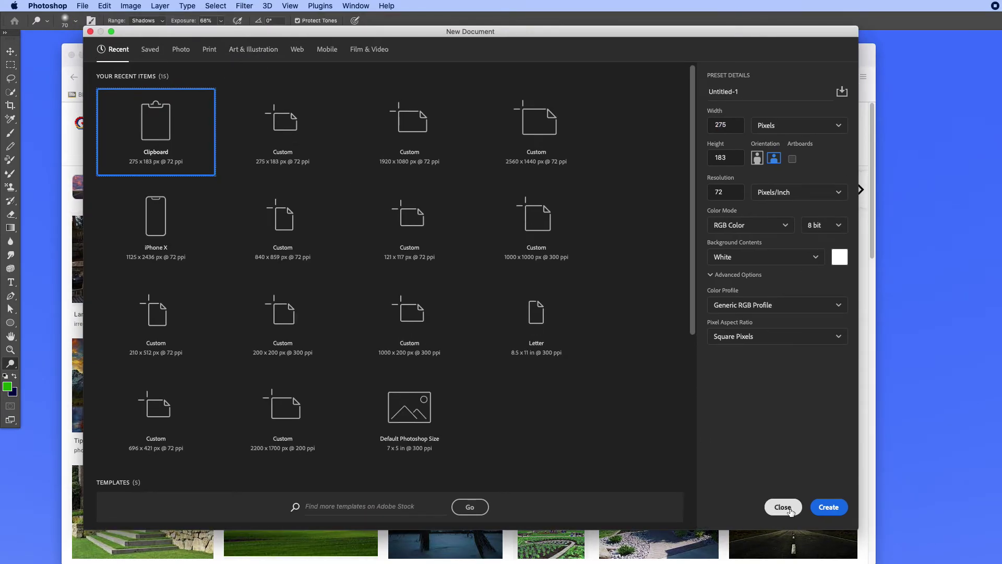
click(828, 507)
double_click(96, 94)
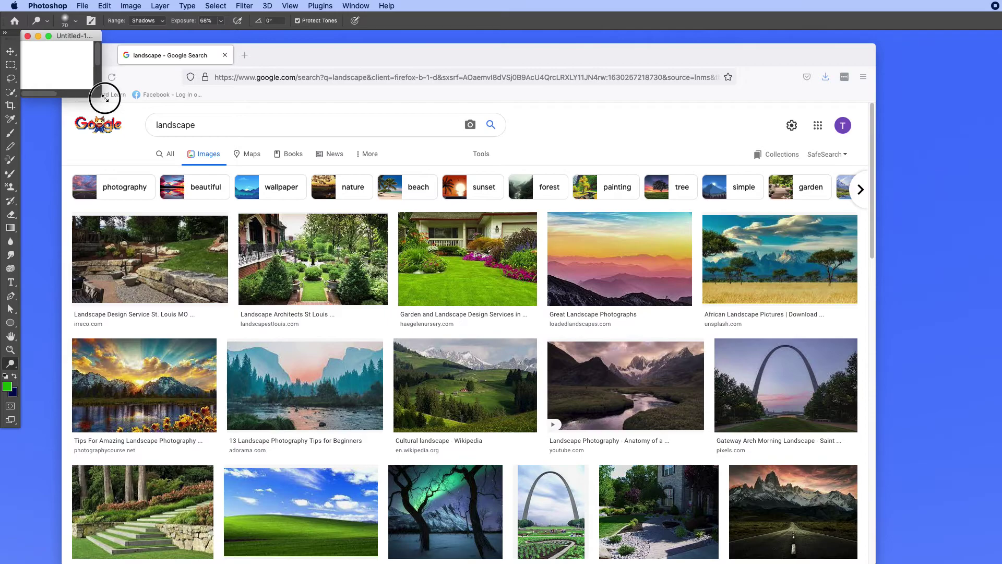
drag(305, 43, 346, 120)
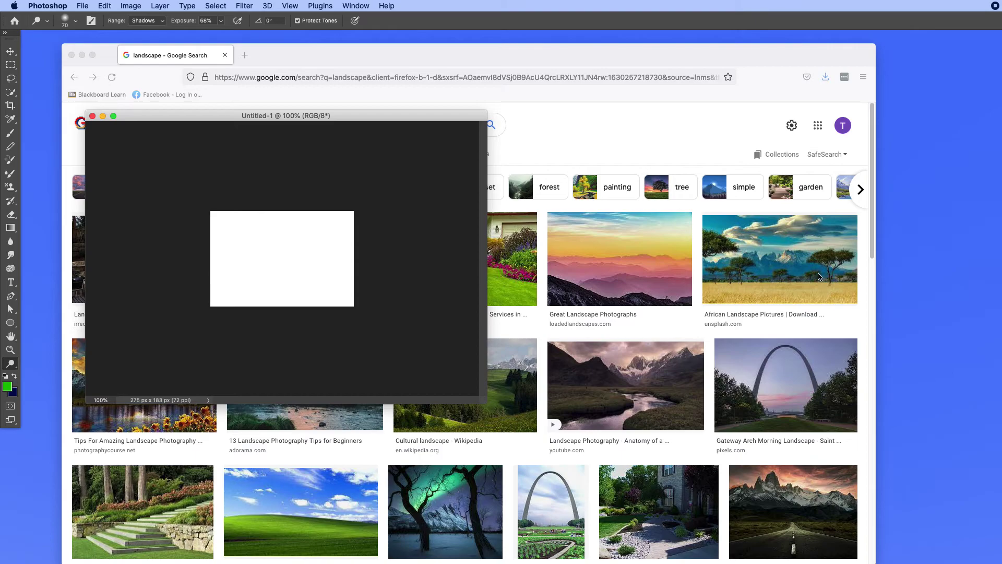
Toggle the Application Frame on and off again, and enlarge the floating document window.
click(357, 6)
click(392, 395)
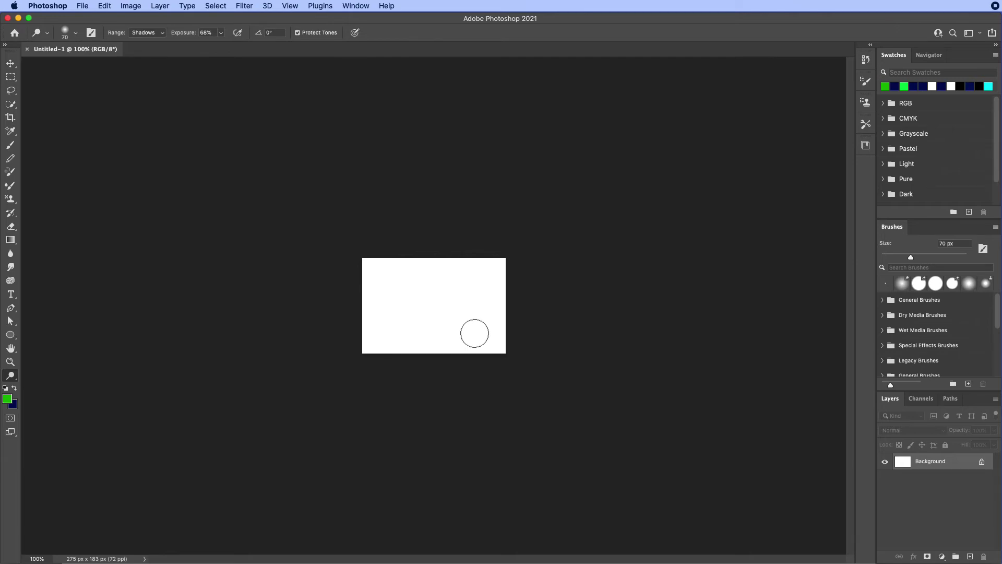
click(365, 7)
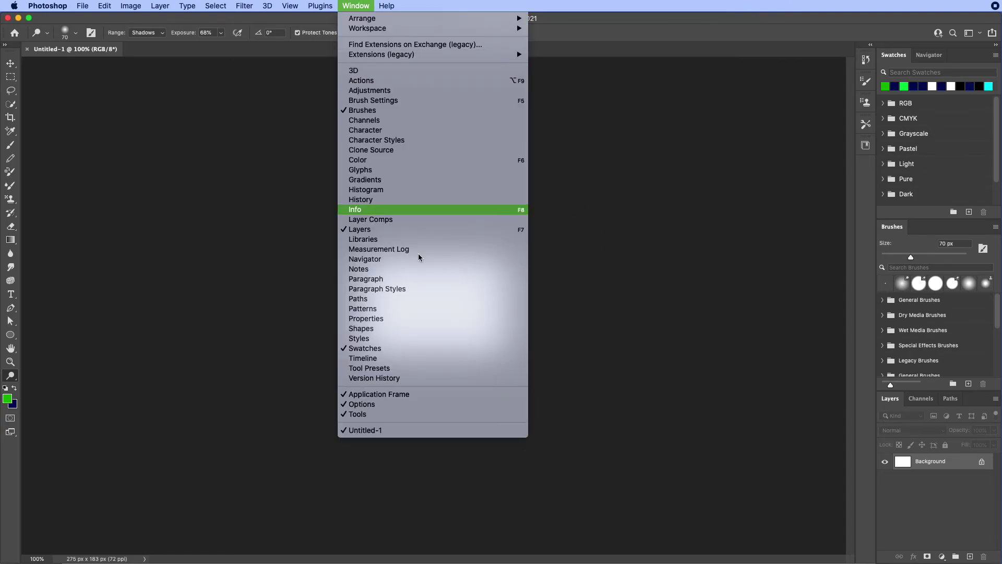
click(405, 396)
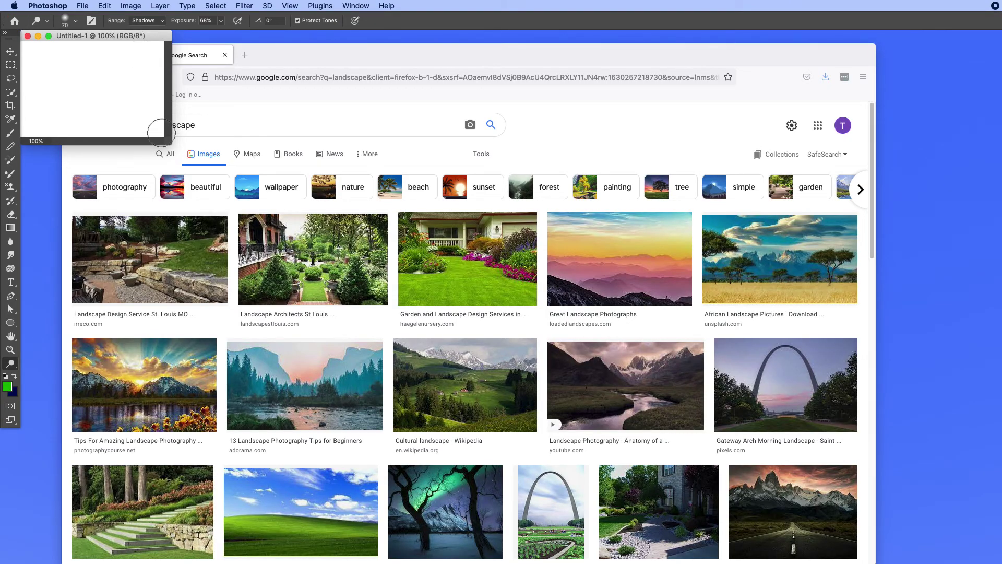
drag(170, 144, 306, 315)
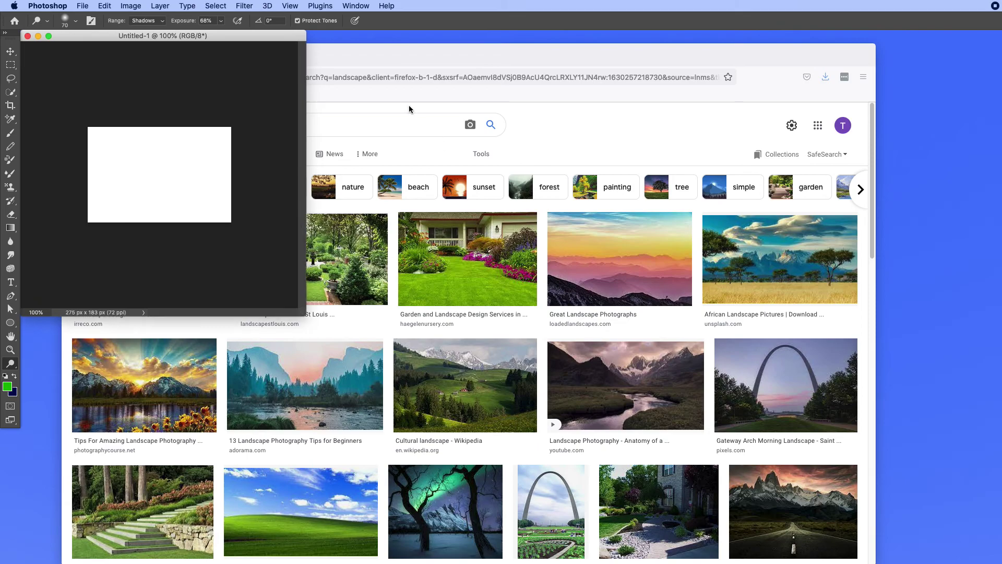
Switch to Firefox, check the context options of a landscape image result, and select text in the search field.
click(416, 56)
right_click(295, 250)
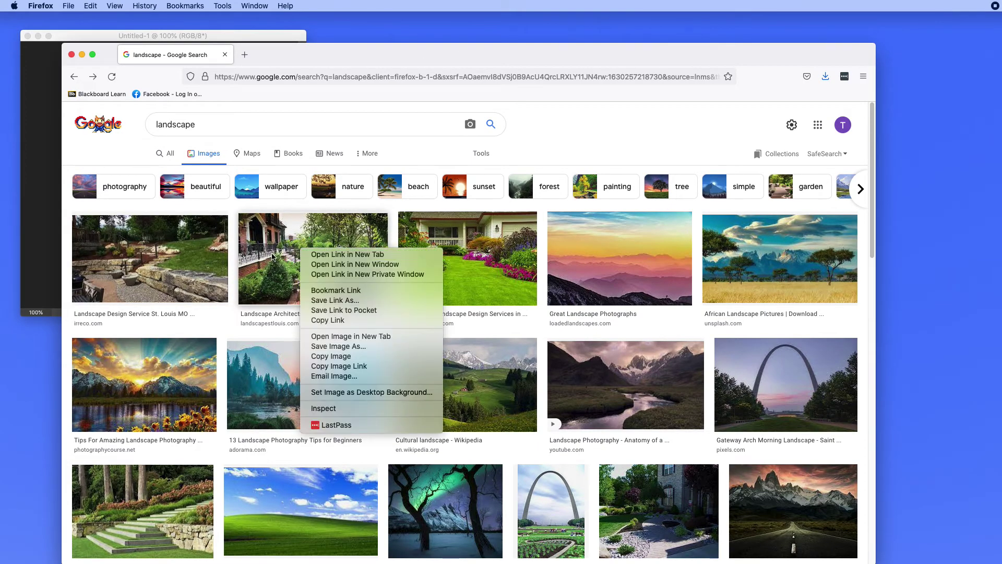
key(Escape)
drag(196, 124, 173, 124)
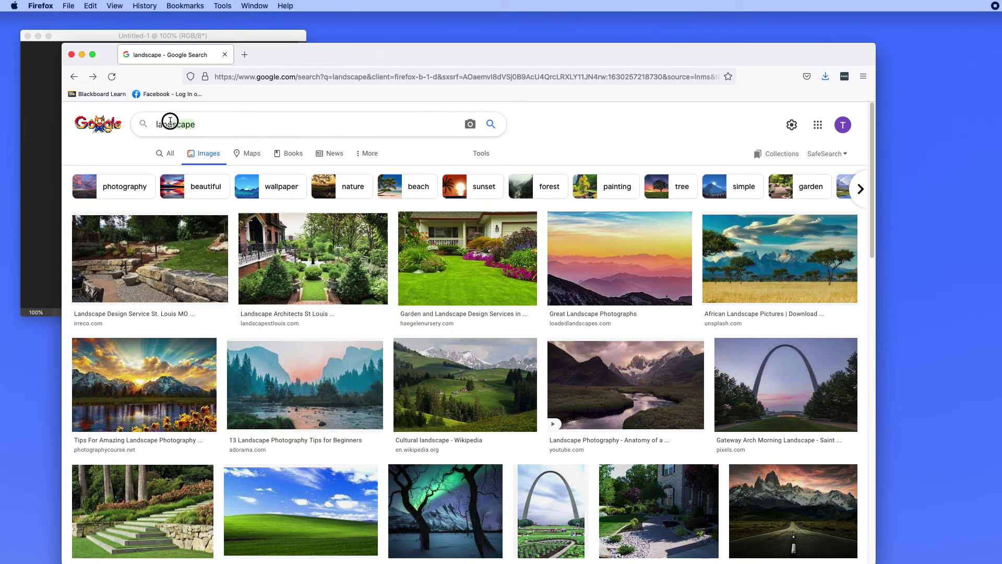
Return to the Photoshop document and turn the Application Frame back on.
click(32, 176)
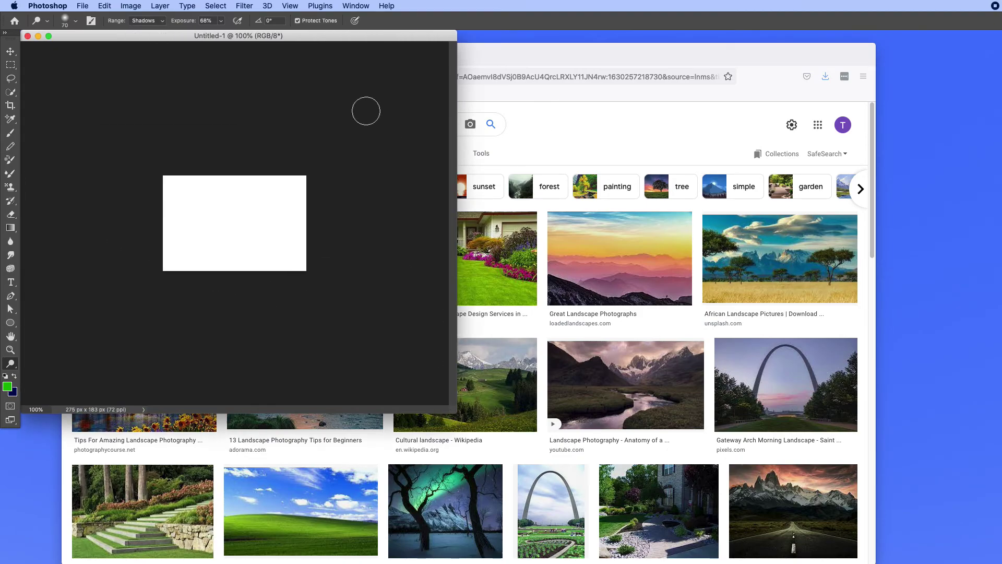
click(355, 6)
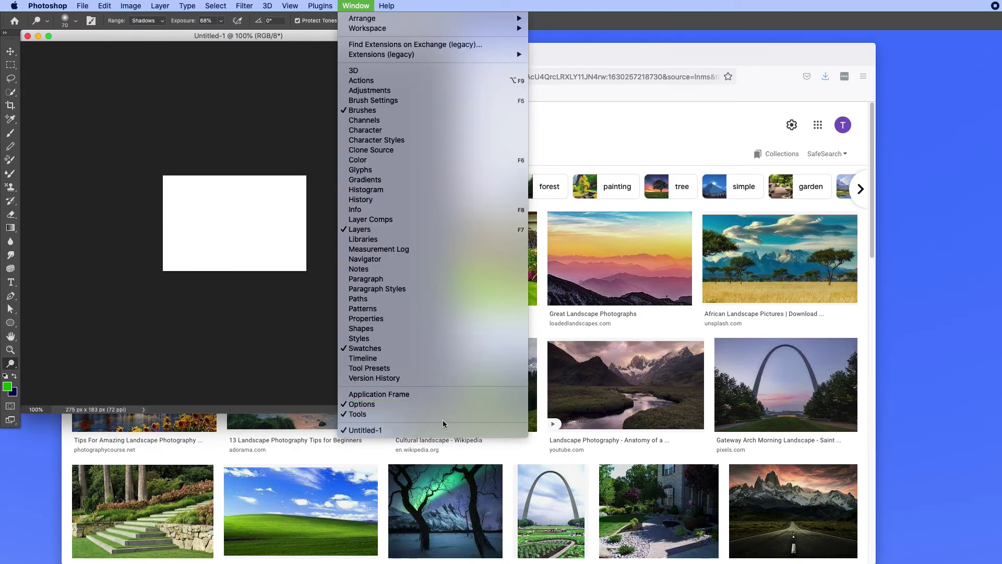
click(397, 395)
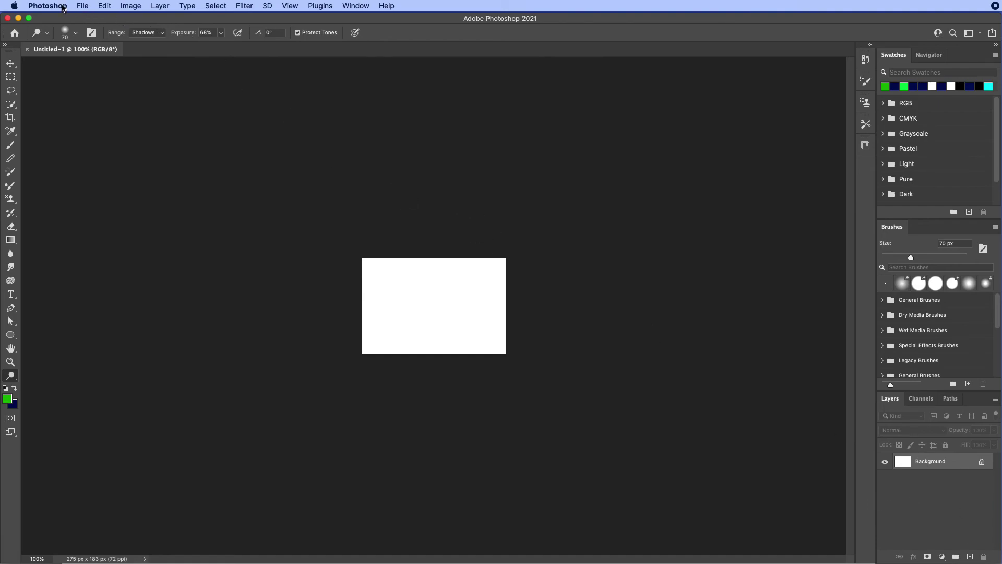
Look through the Preferences pages from General to Guides, Grid & Slices, and close the dialog without saving changes.
click(83, 6)
mouse_move(54, 6)
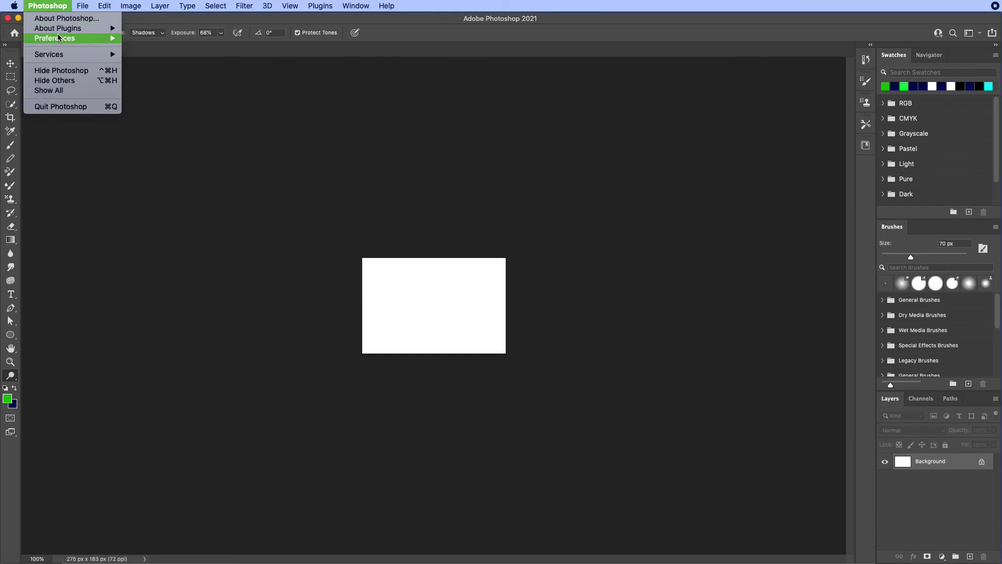
mouse_move(59, 39)
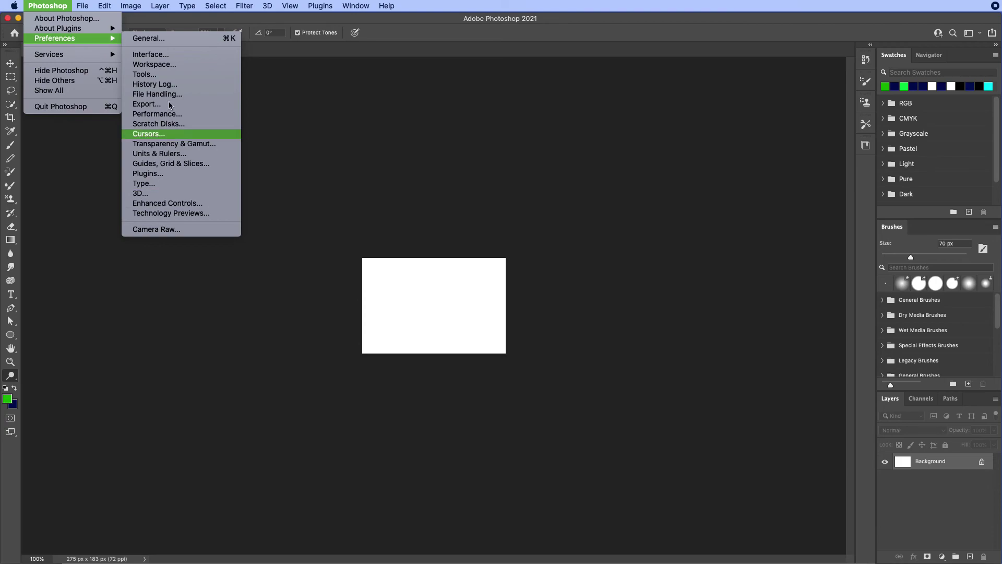
click(161, 38)
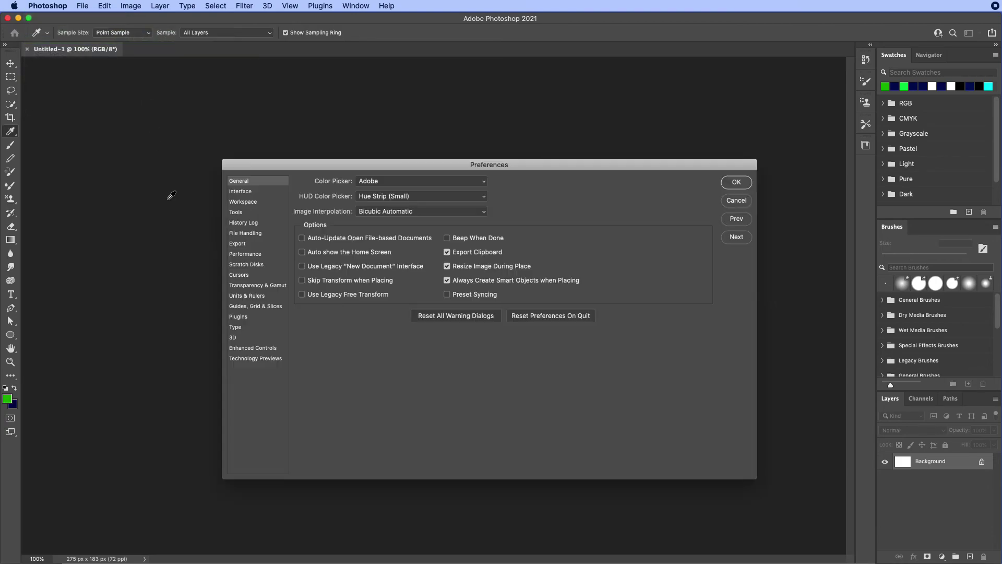
click(240, 191)
click(243, 202)
click(243, 222)
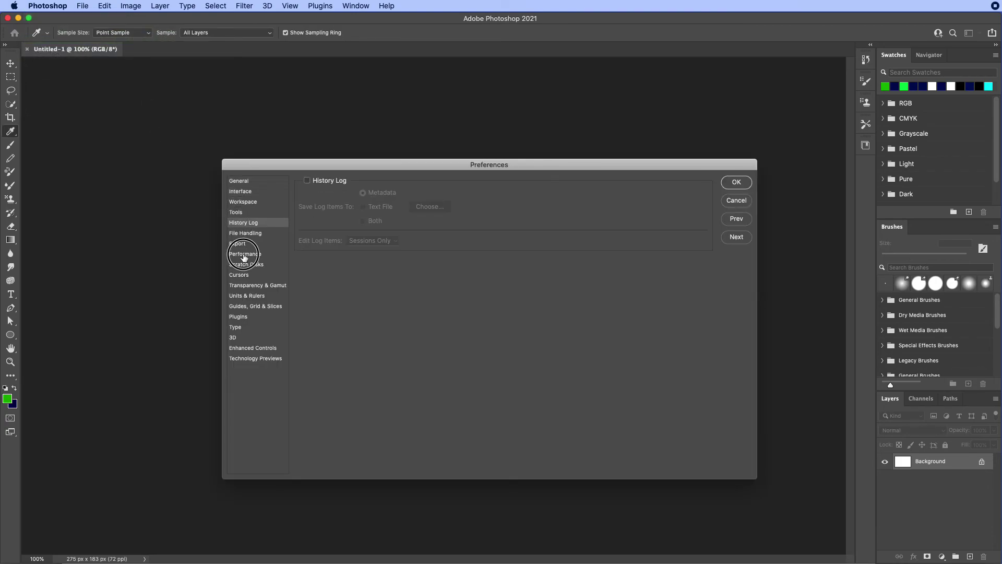
click(245, 254)
click(247, 284)
click(246, 306)
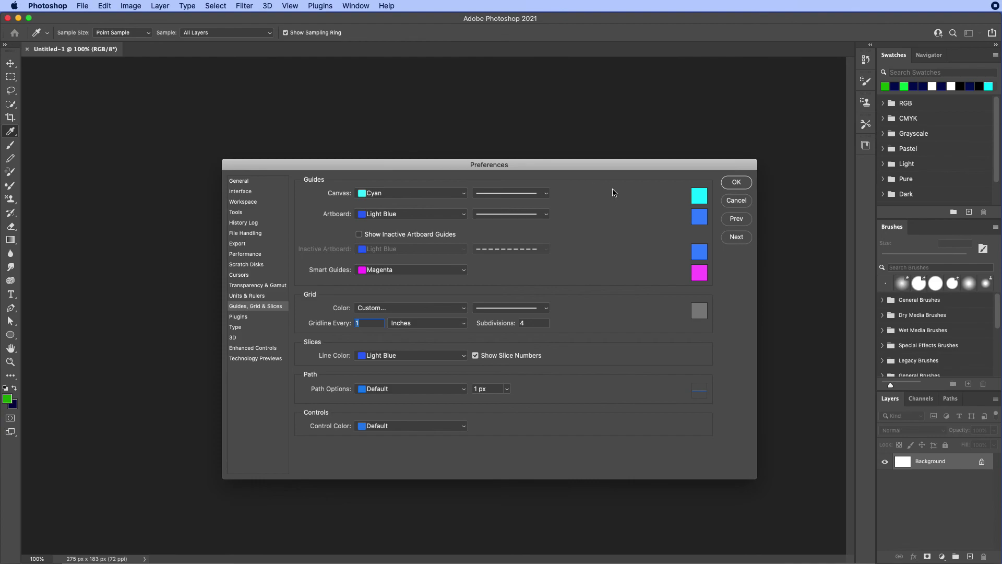
drag(694, 168, 622, 114)
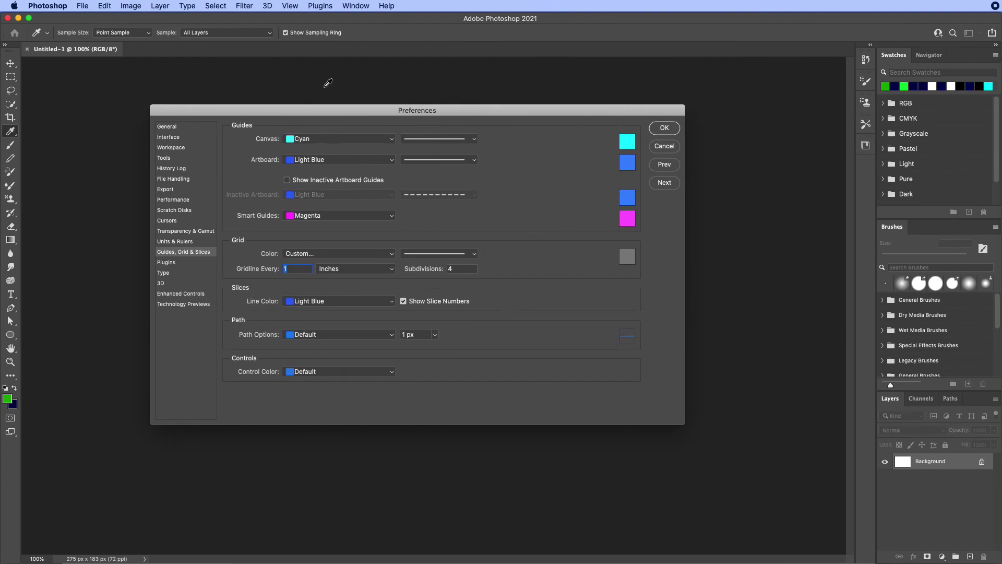
click(663, 146)
key(o)
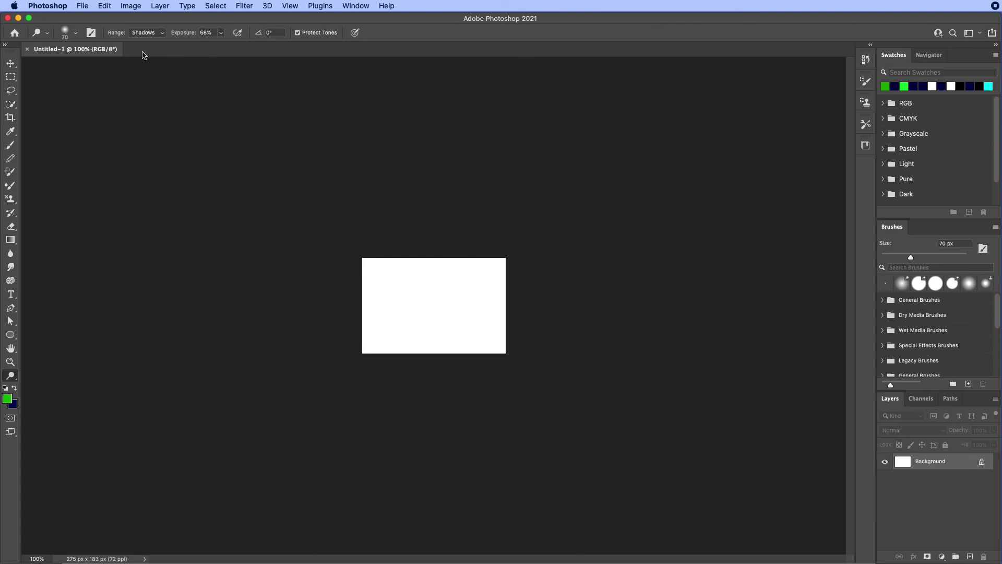
Examine the width and height settings in the New Document dialog, and close it without creating a document.
click(85, 6)
click(92, 19)
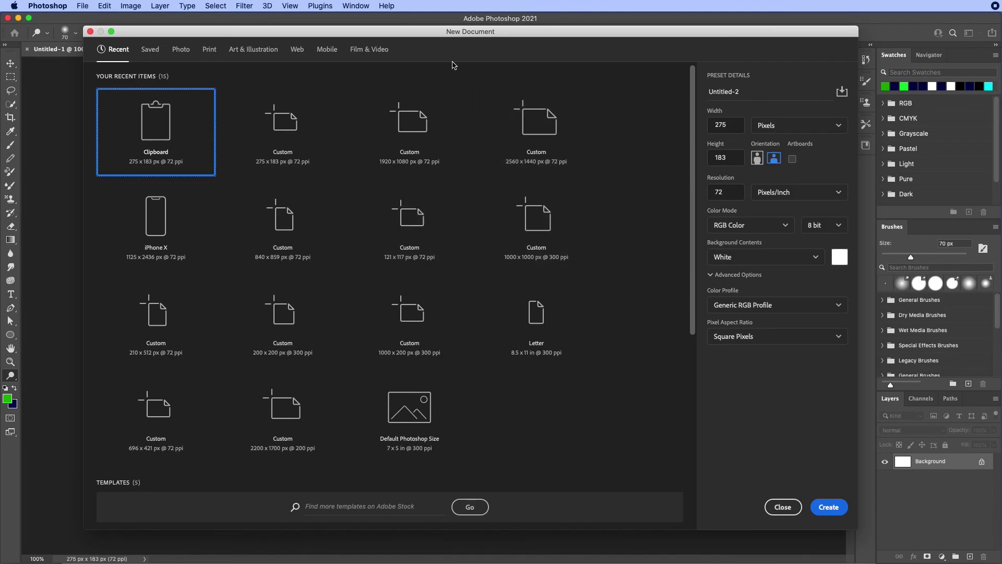
drag(385, 34, 385, 48)
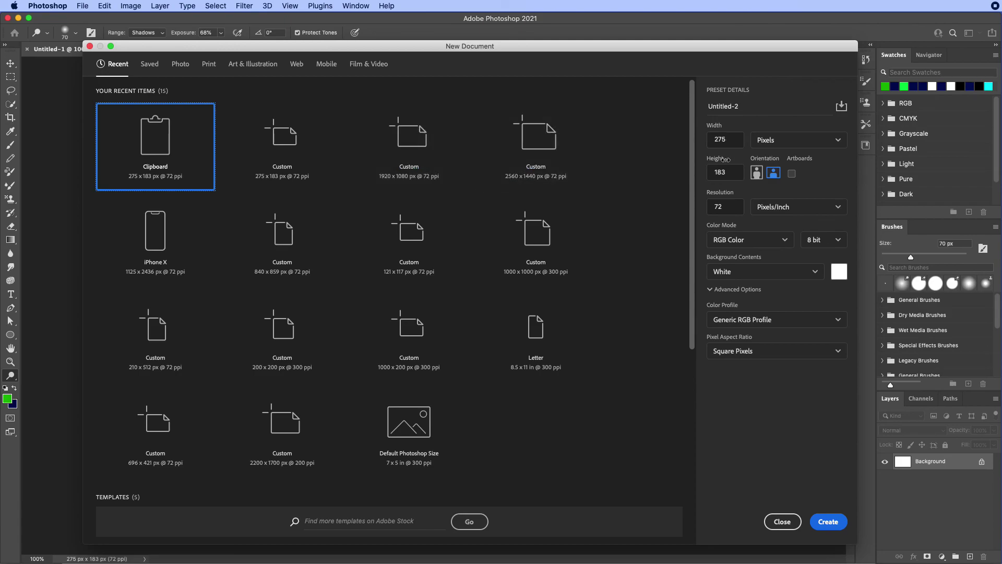
click(729, 176)
key(shift+Tab)
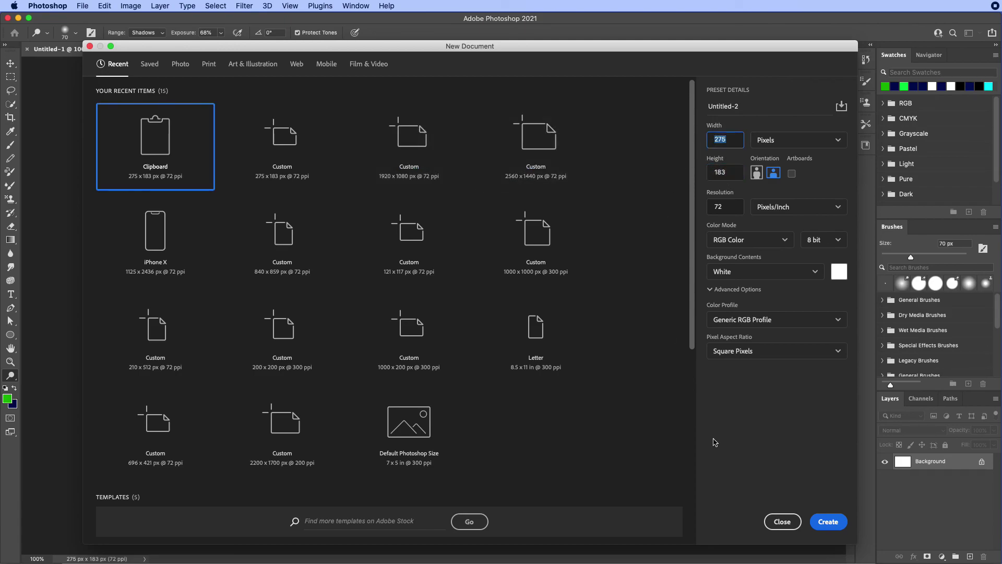
click(781, 521)
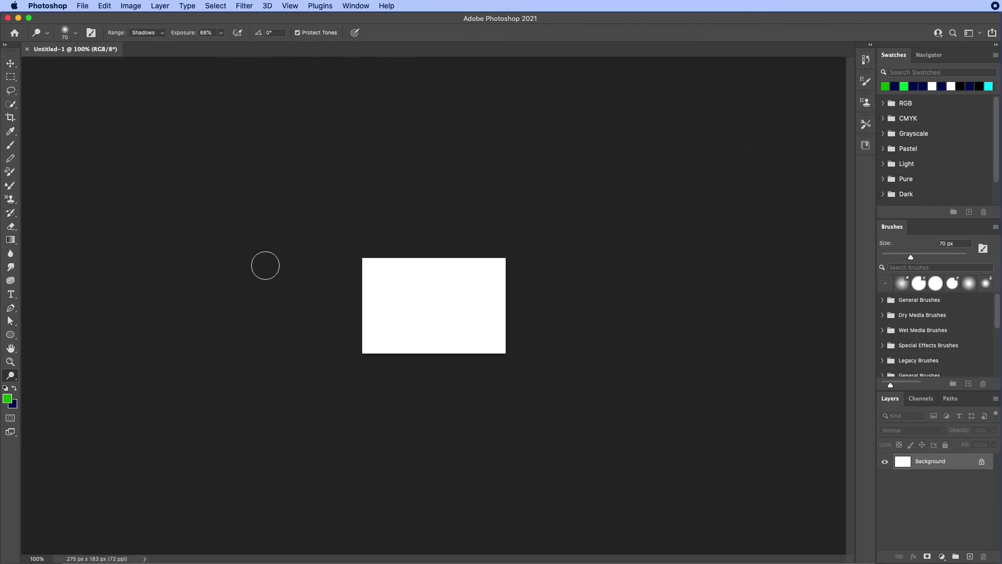
Look at the Layer commands and activate the Pencil tool.
click(162, 6)
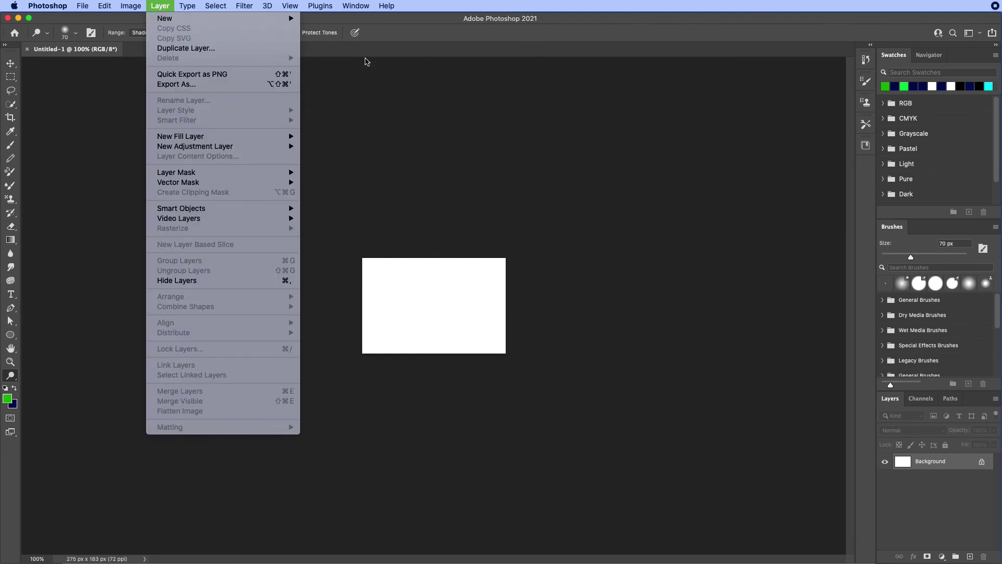
mouse_move(370, 6)
click(11, 158)
click(10, 158)
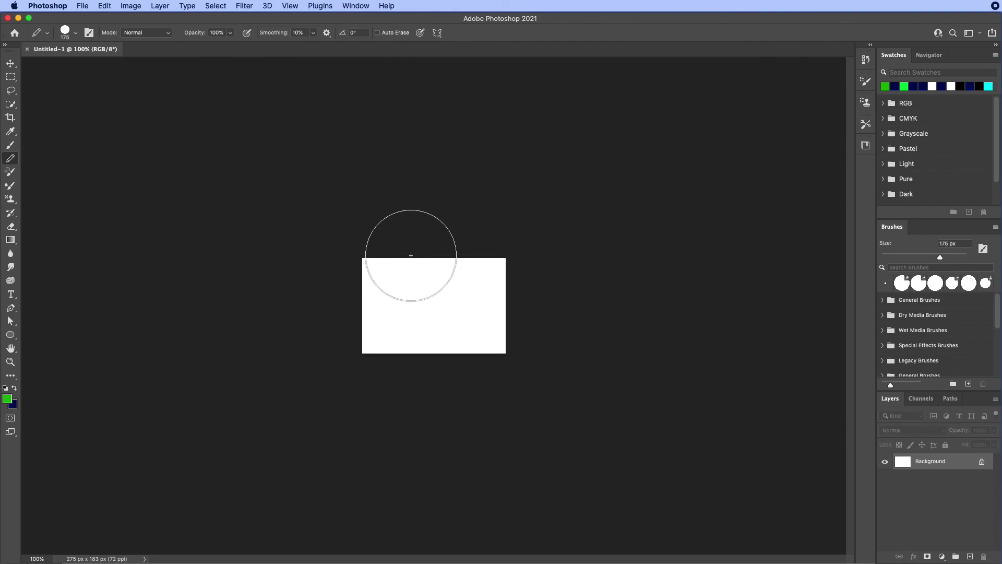
click(355, 6)
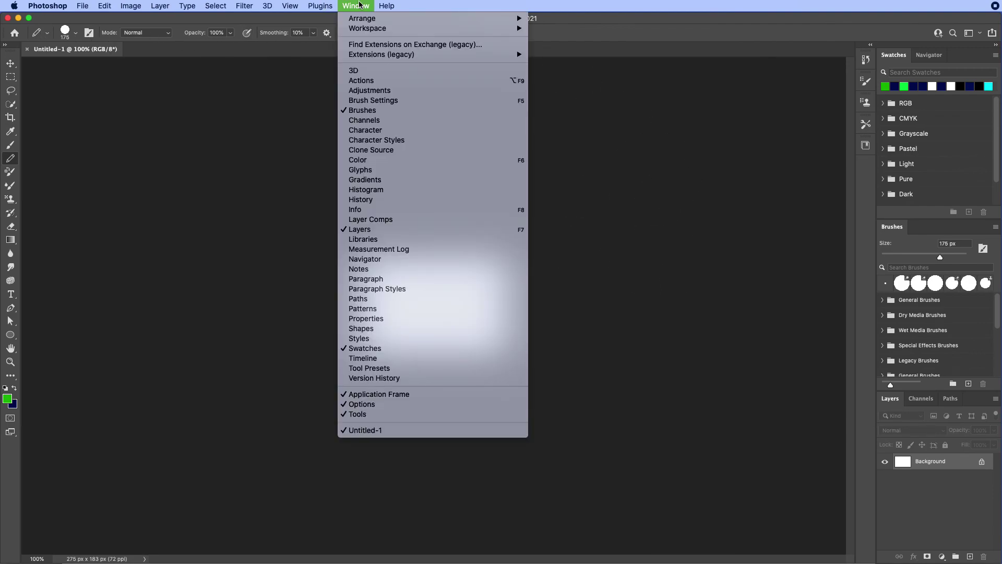
mouse_move(367, 31)
click(882, 333)
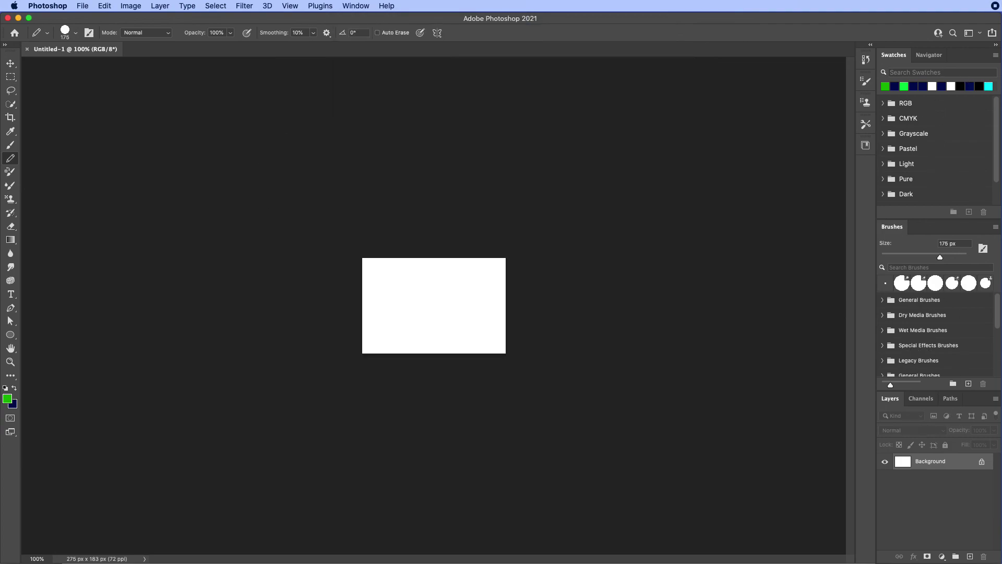